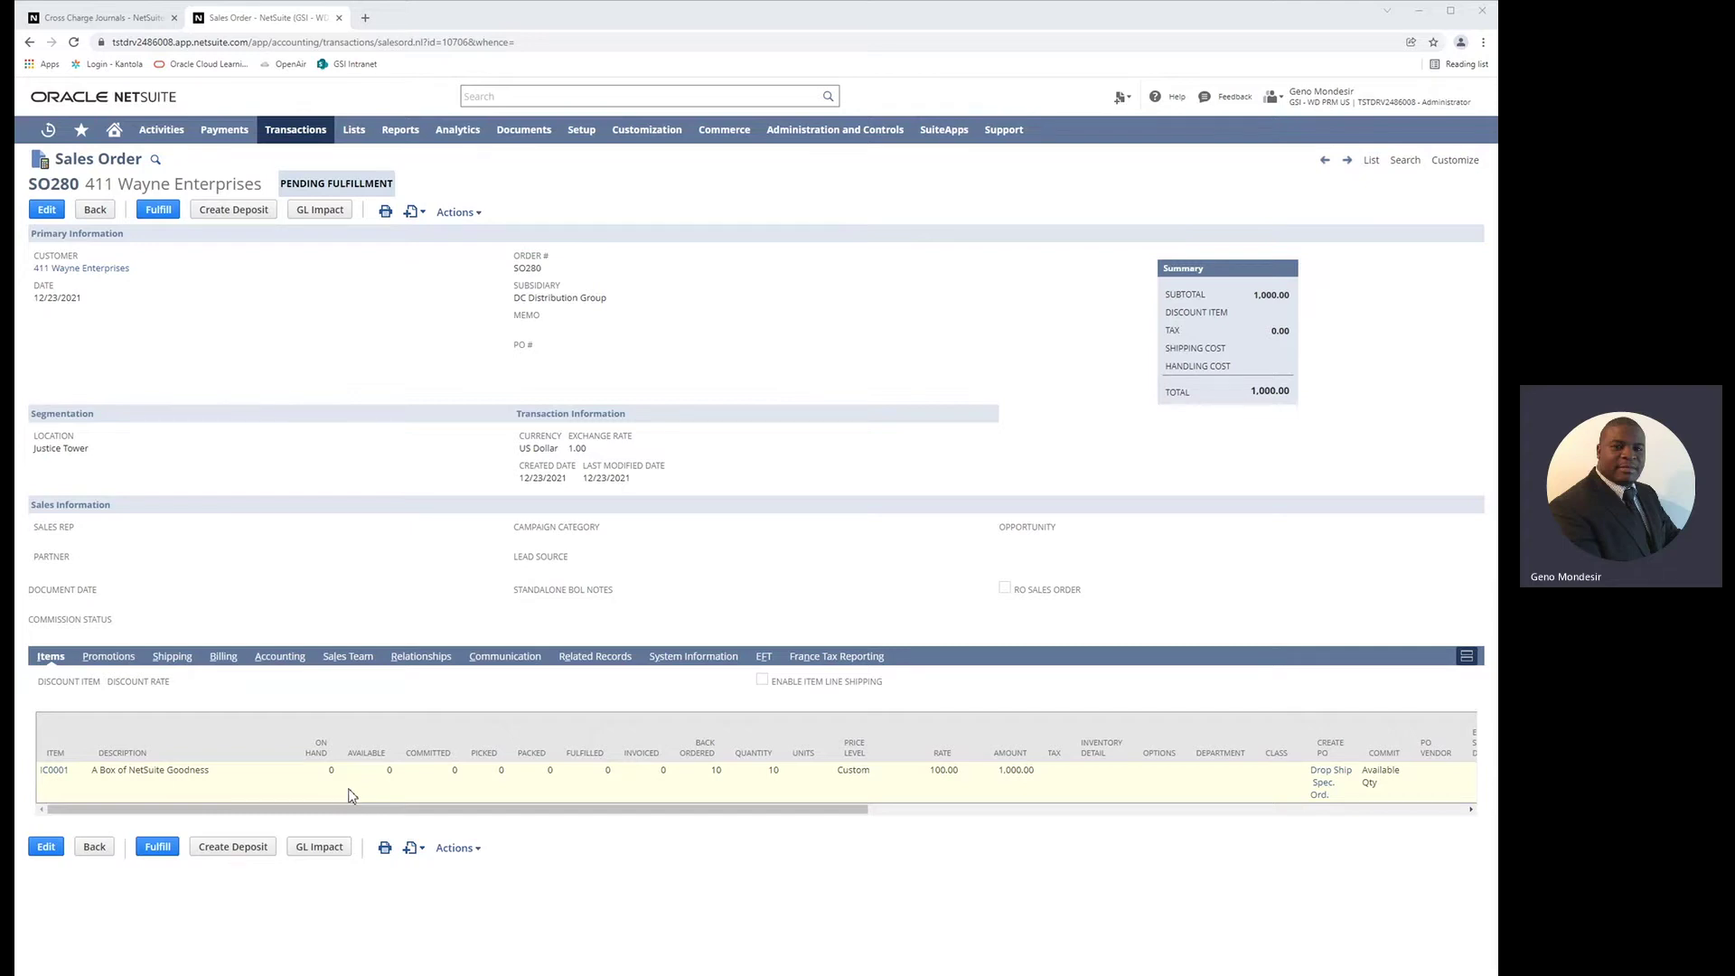
# Open sales order SO280: 10 units of A Box of NetSuite Goodness, totalling 1,000.00
pyautogui.click(47, 210)
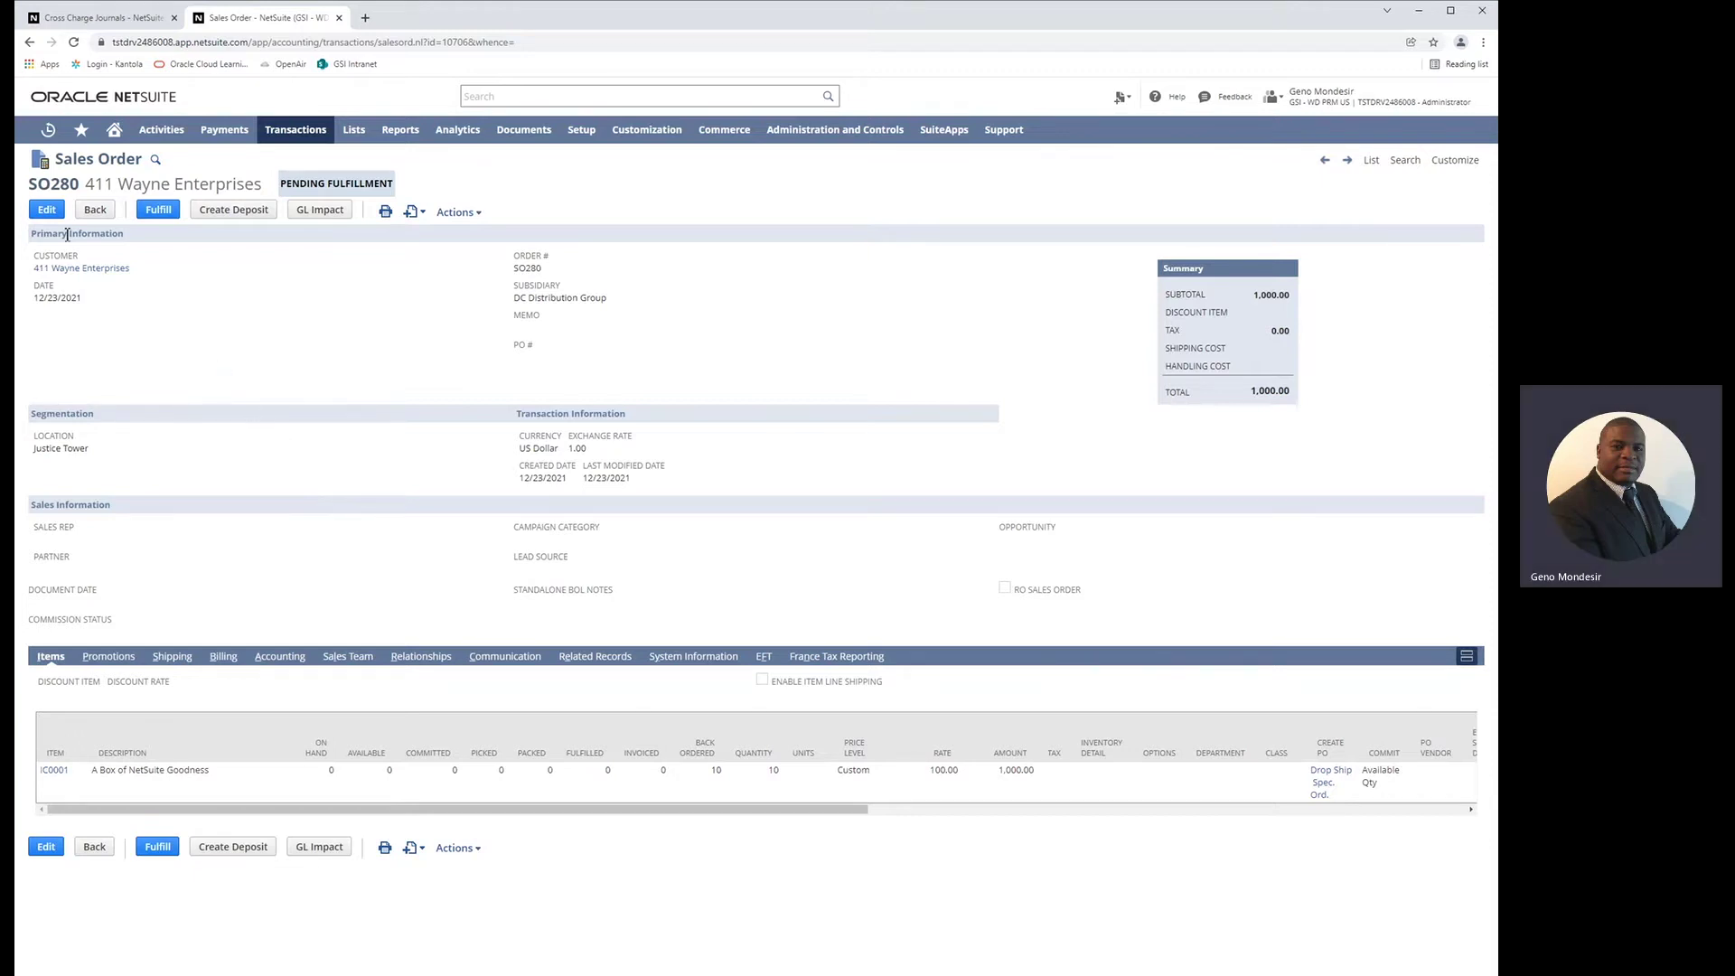
# Set SO280's item line inventory location to Avenger Tower, save the order, and start fulfillment
pyautogui.click(47, 210)
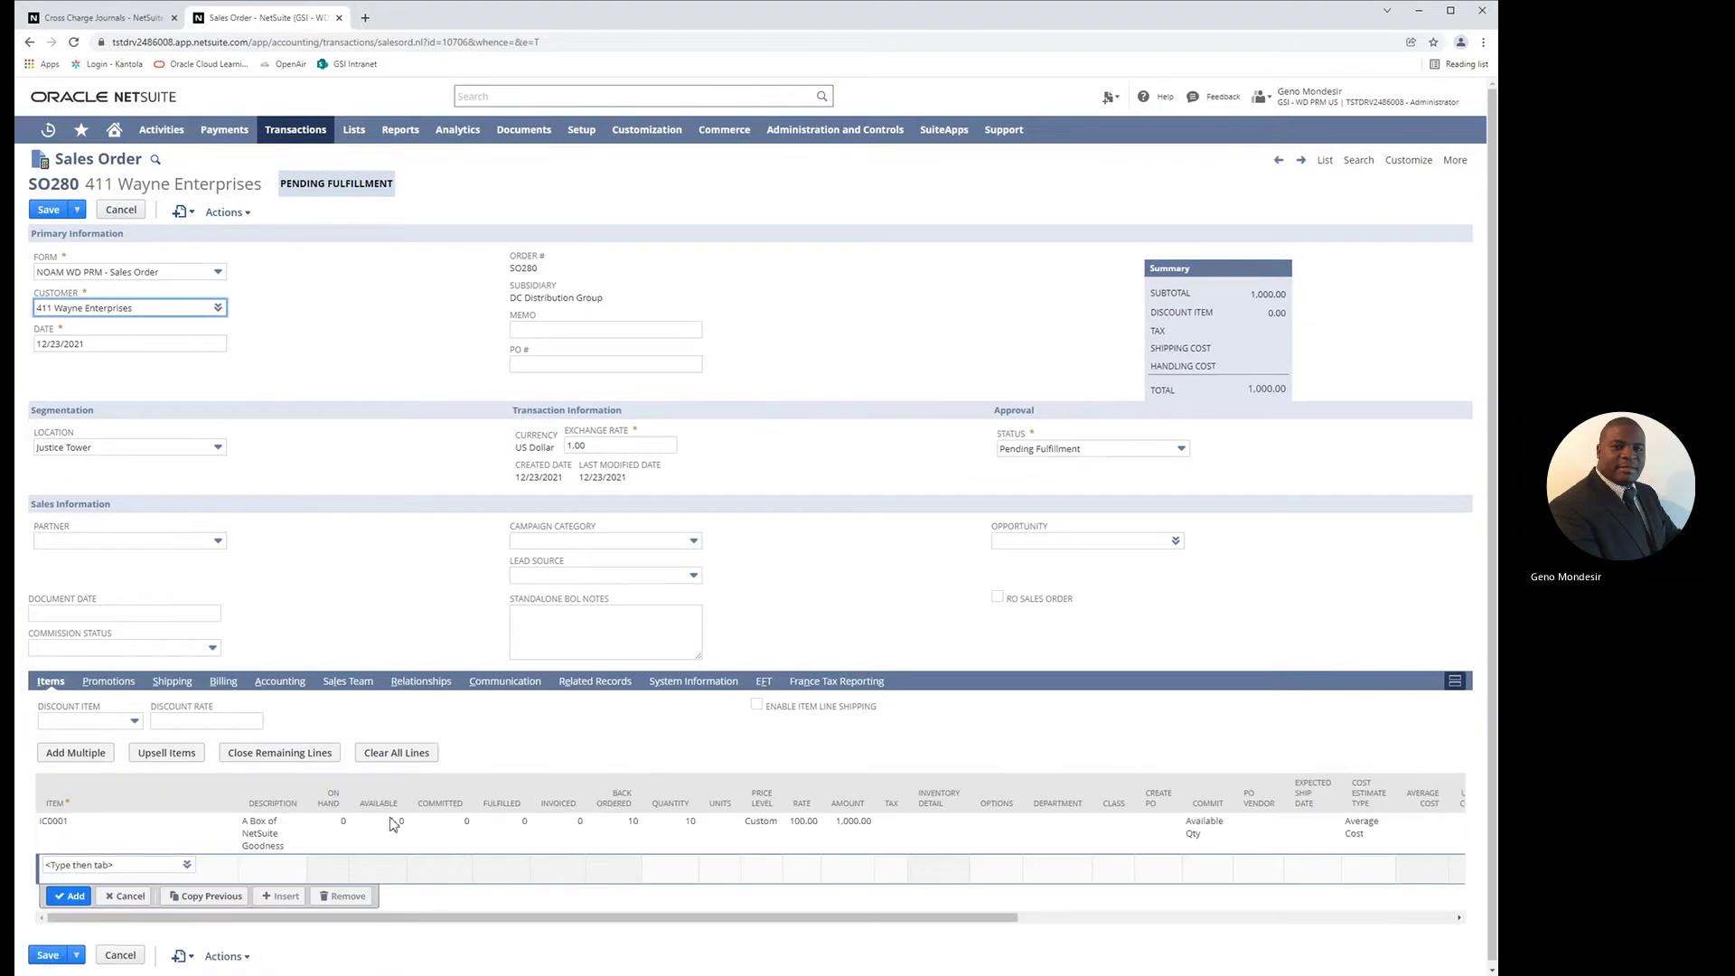
pyautogui.moveTo(387, 916); pyautogui.dragTo(459, 923)
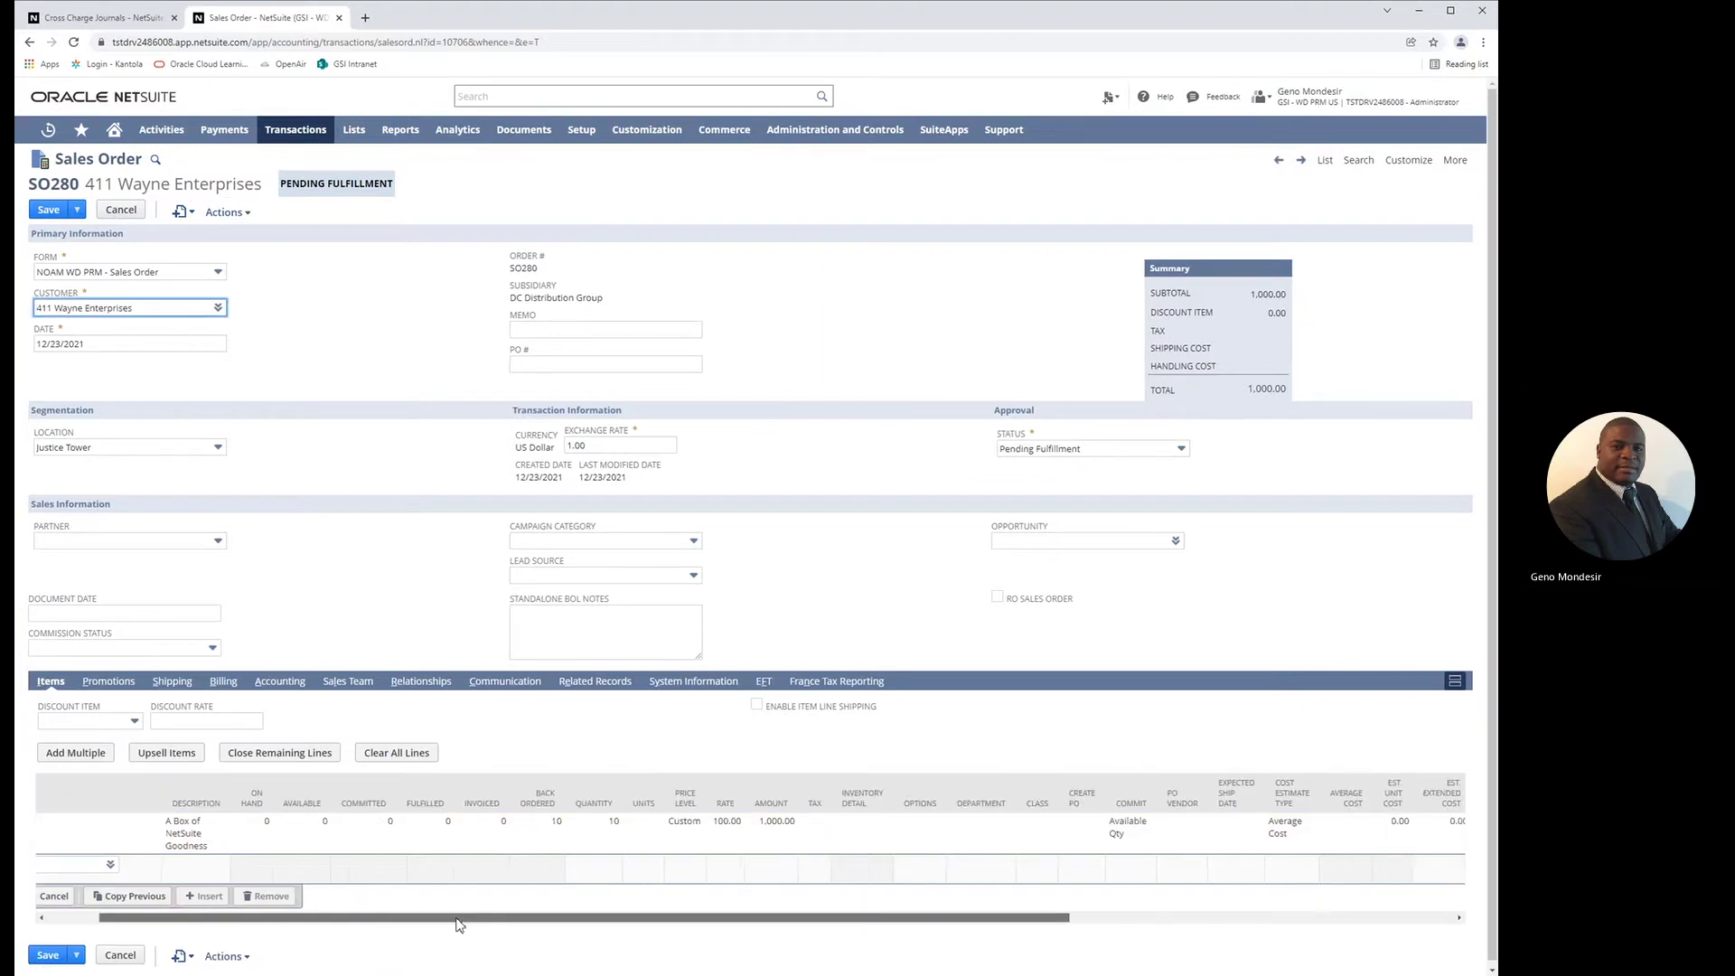
pyautogui.click(1102, 824)
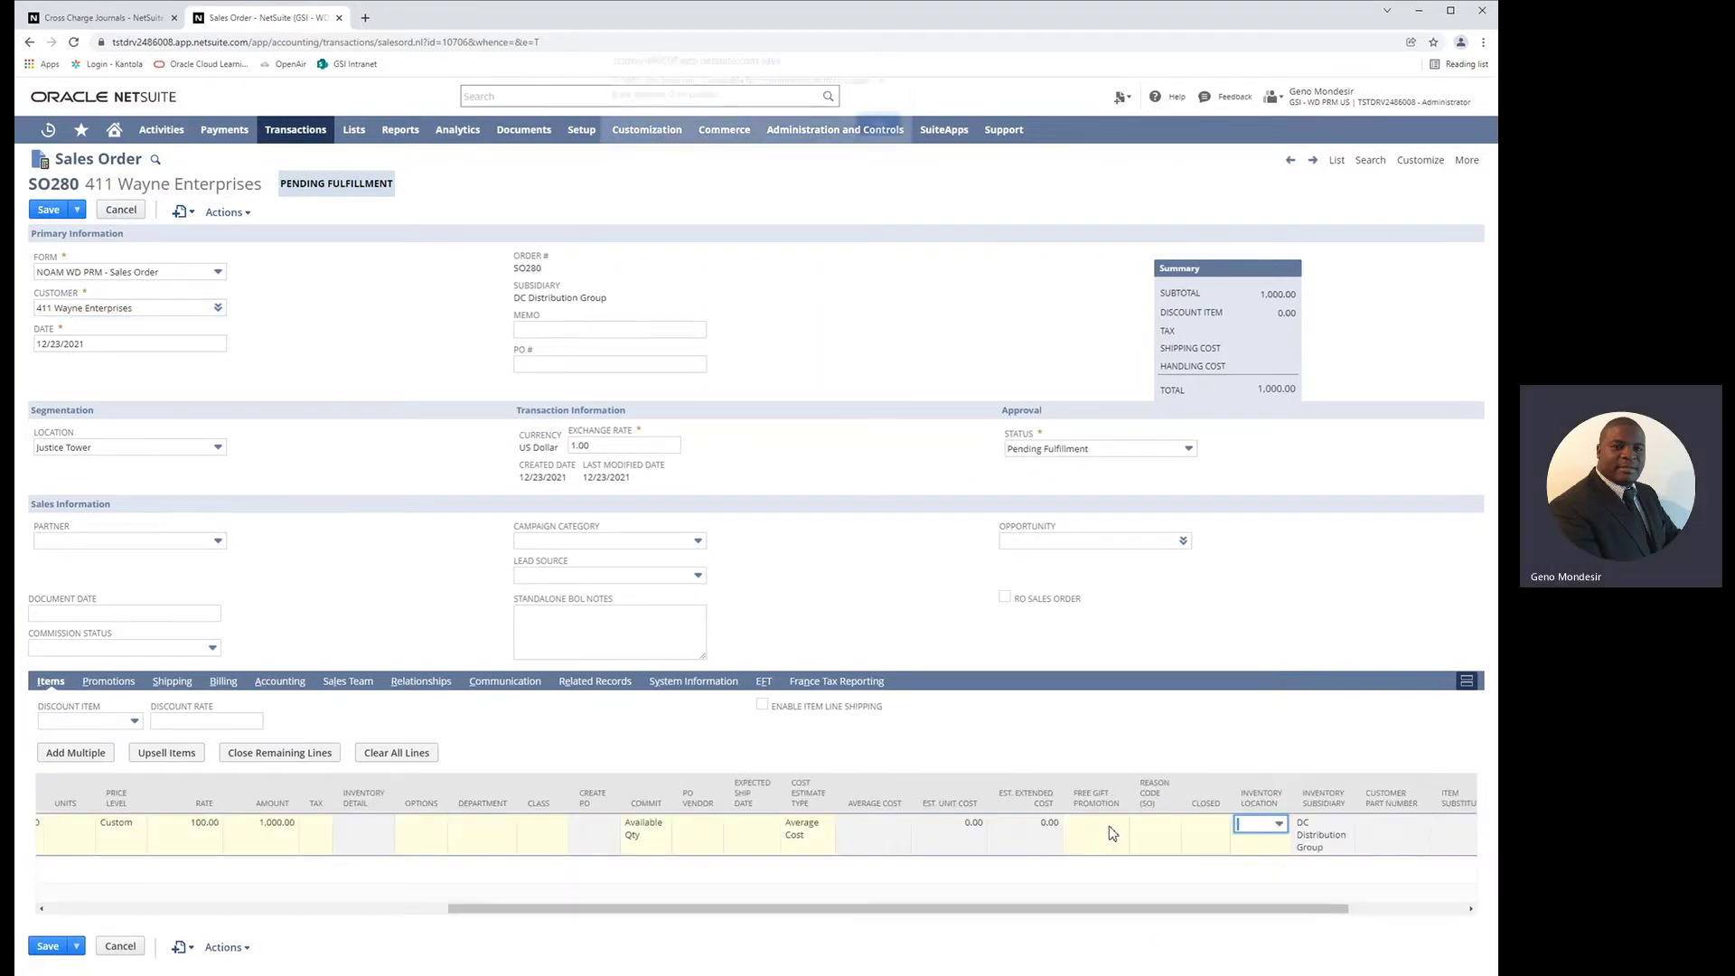
pyautogui.click(877, 137)
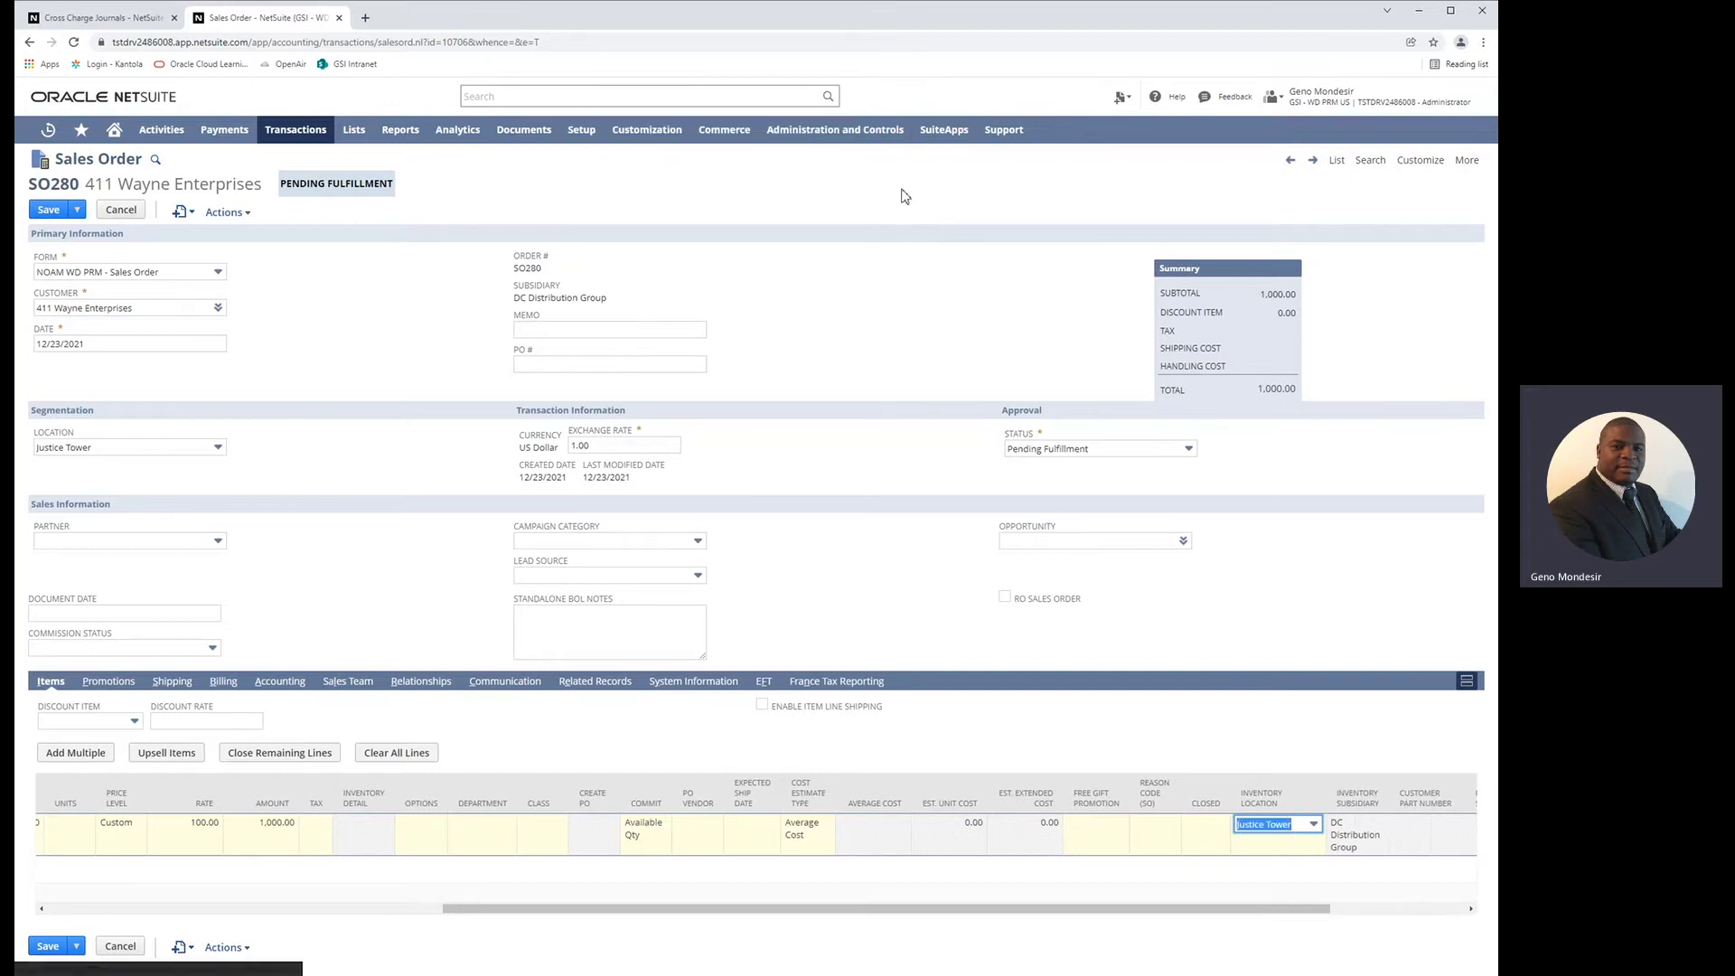
pyautogui.click(1294, 825)
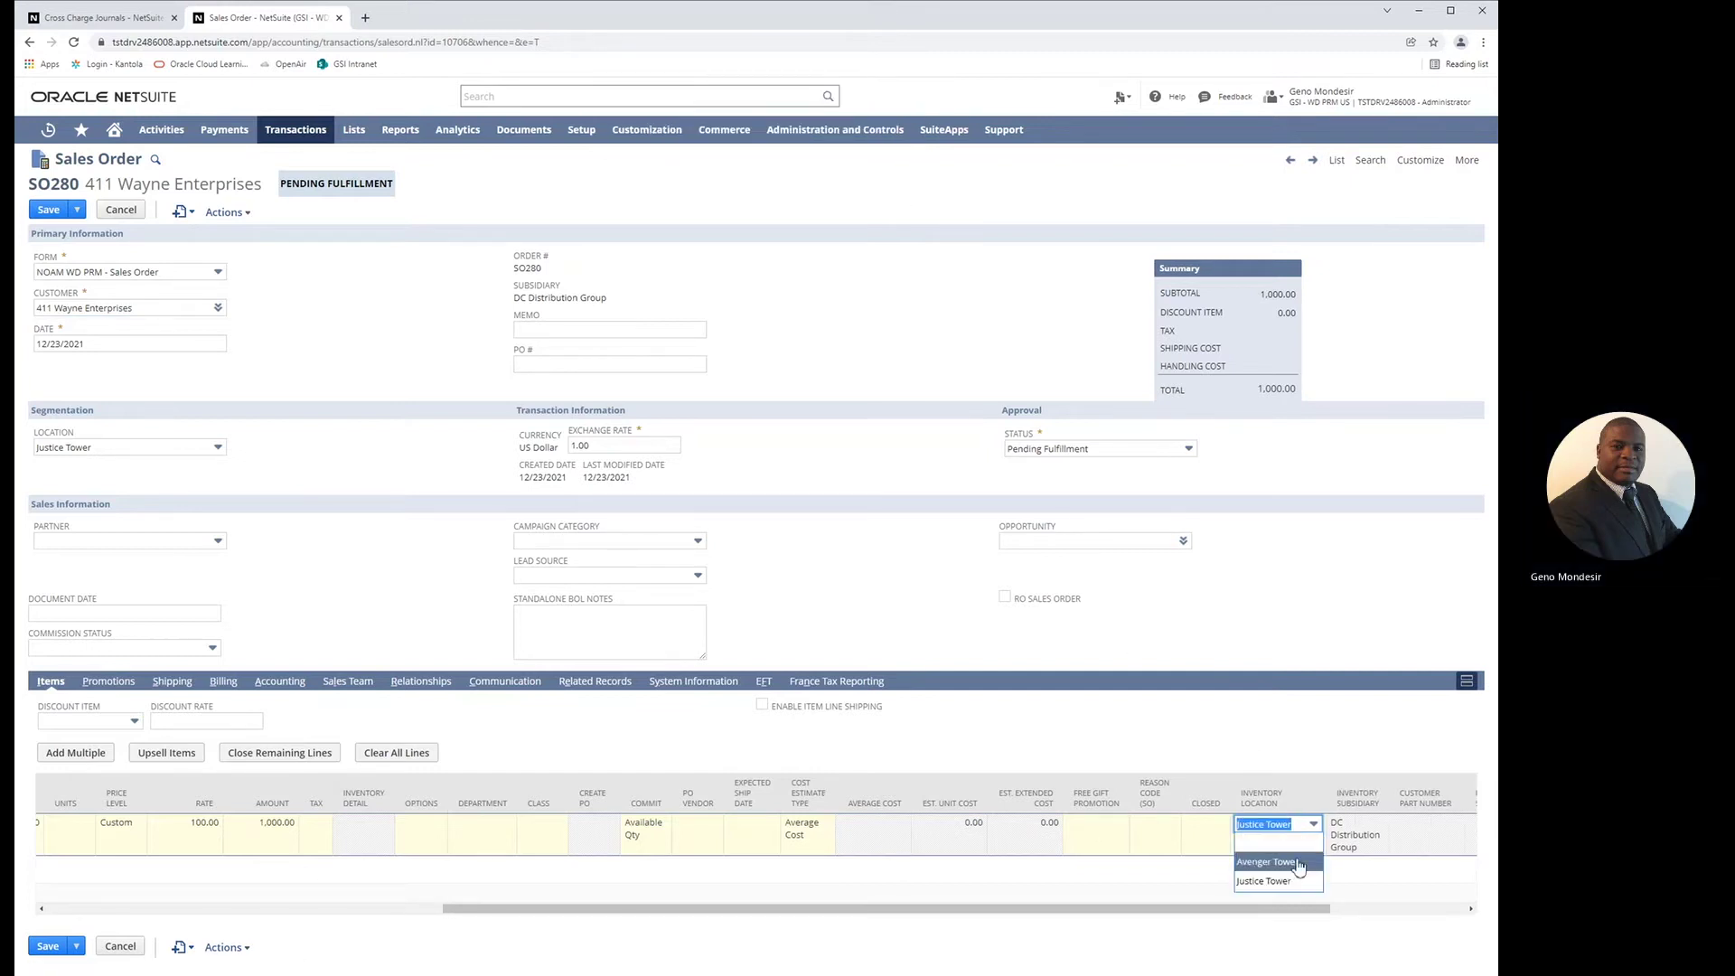
pyautogui.click(1298, 865)
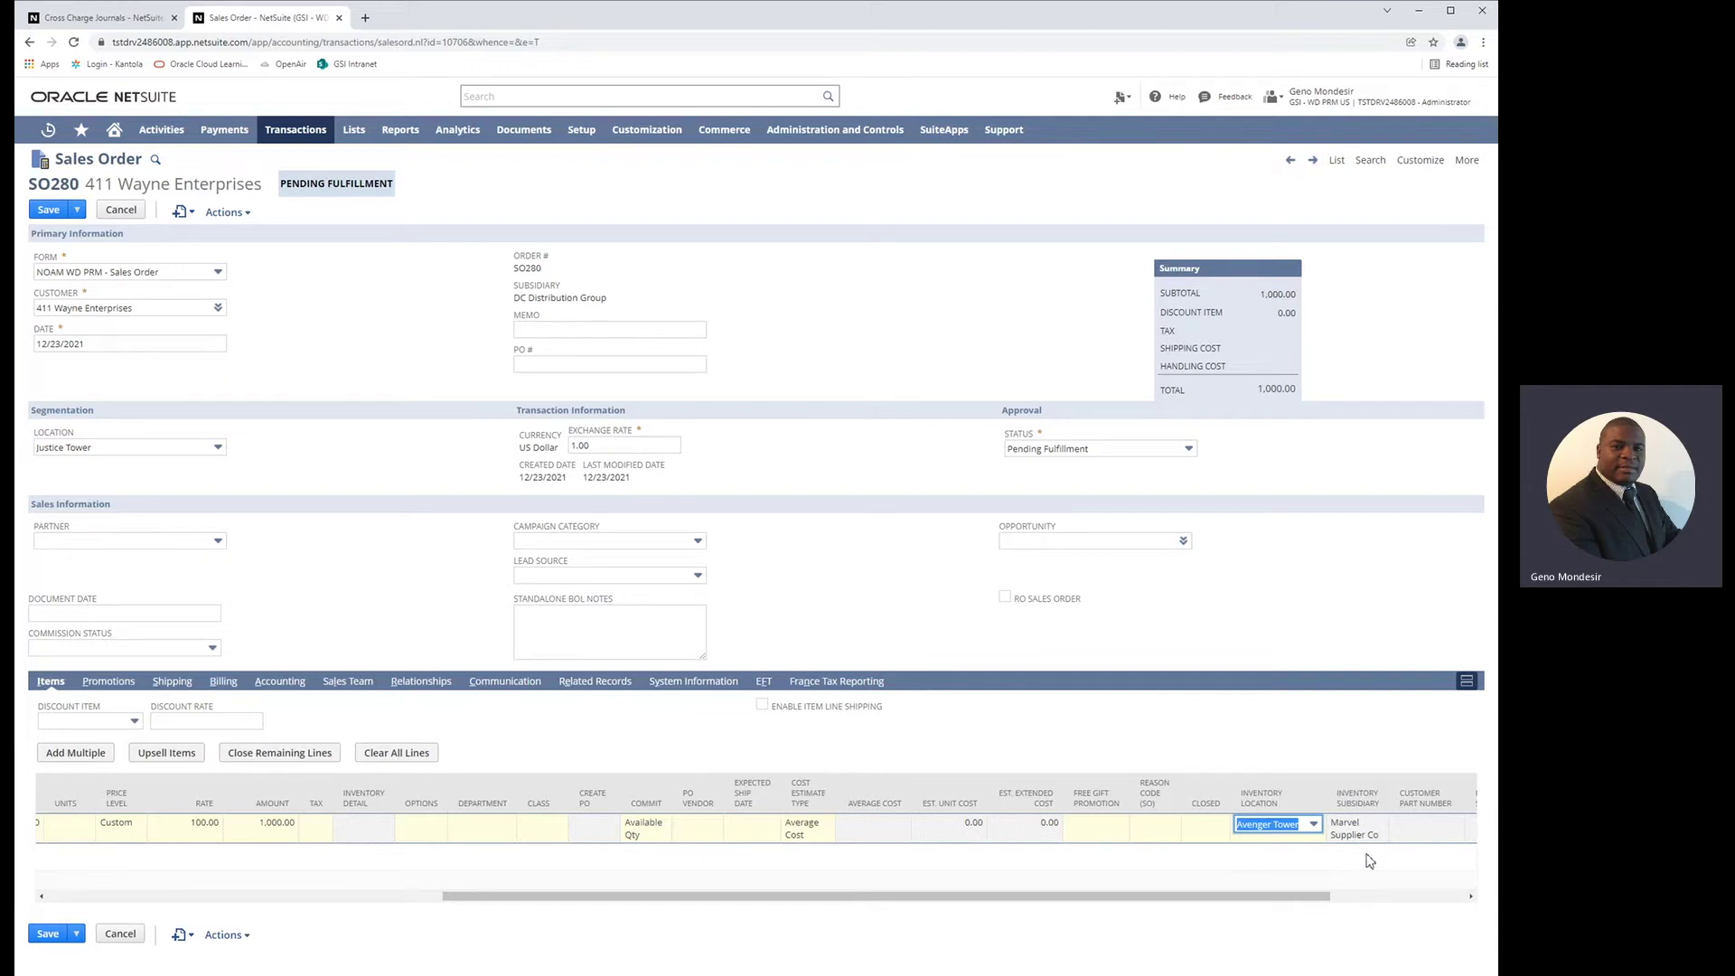
pyautogui.moveTo(1316, 898); pyautogui.dragTo(340, 896)
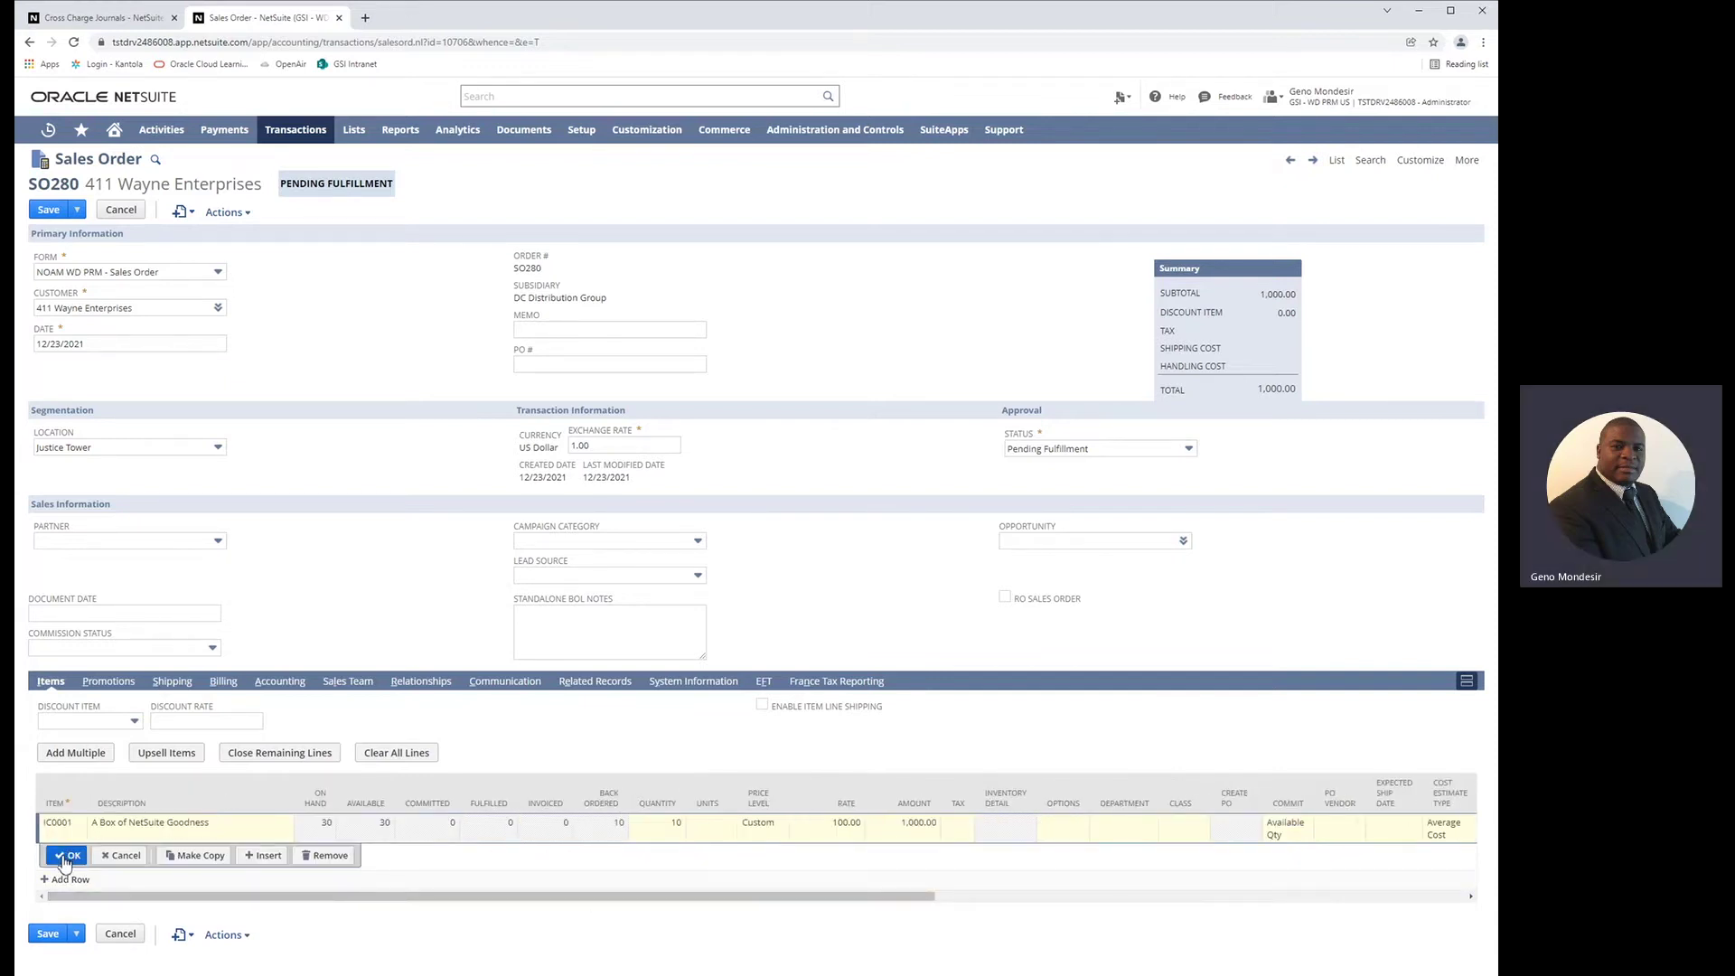
pyautogui.click(65, 855)
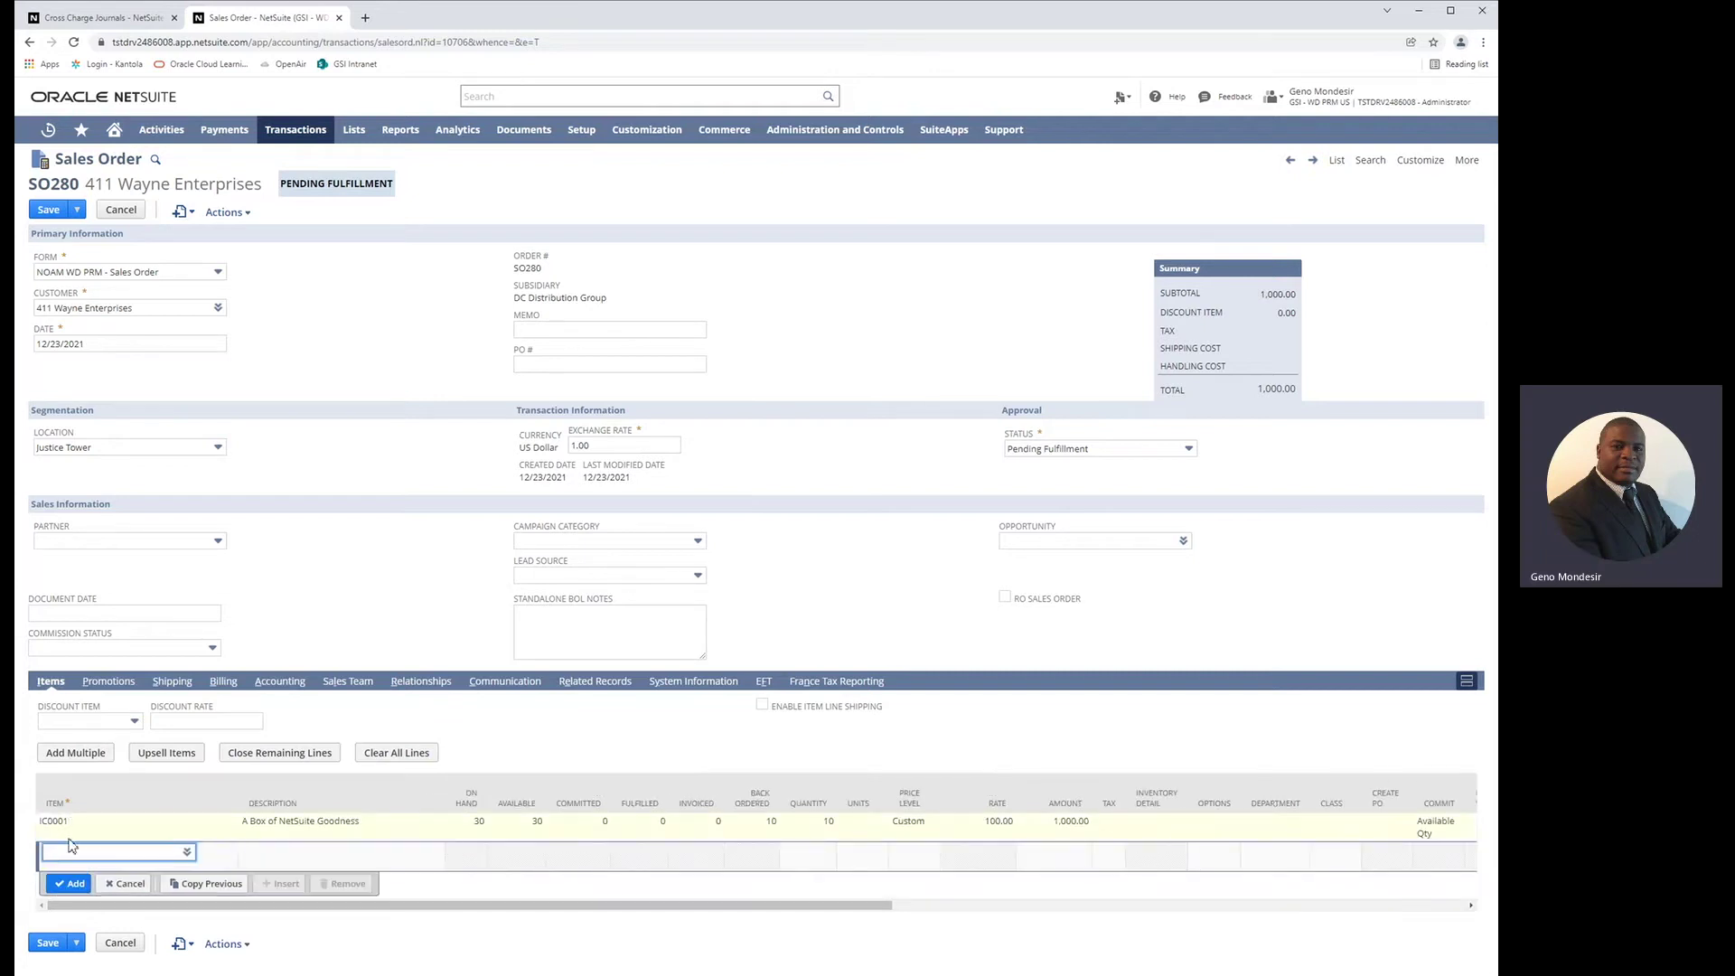
pyautogui.click(52, 943)
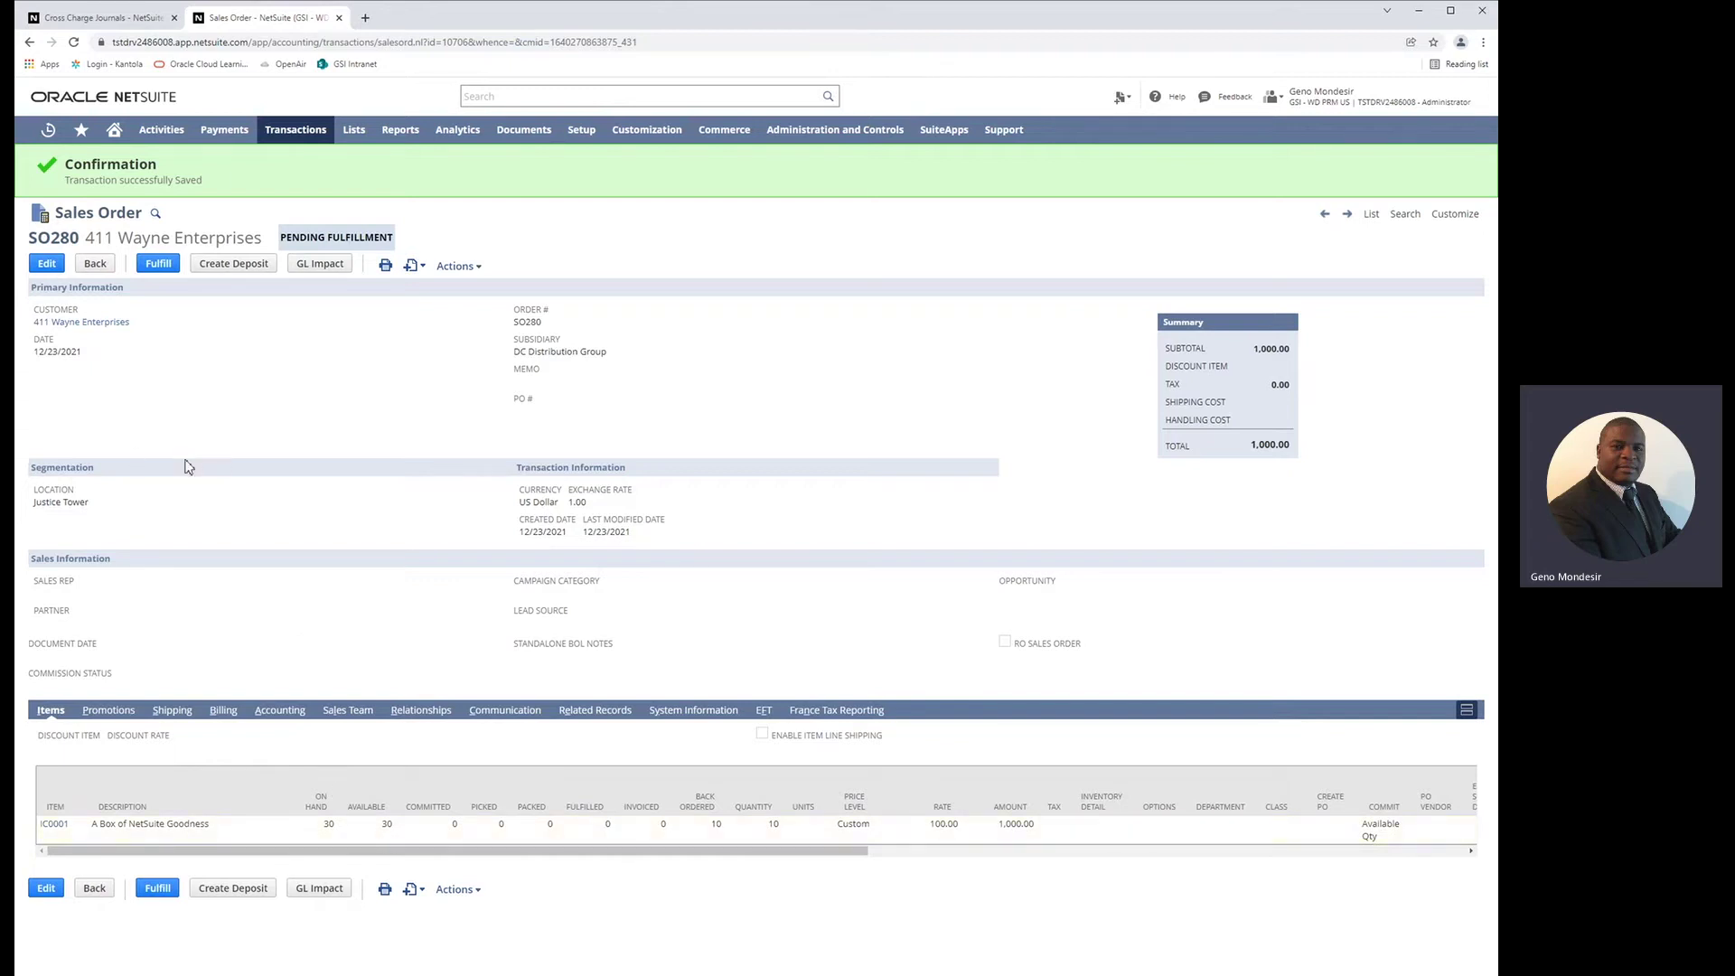
pyautogui.click(158, 263)
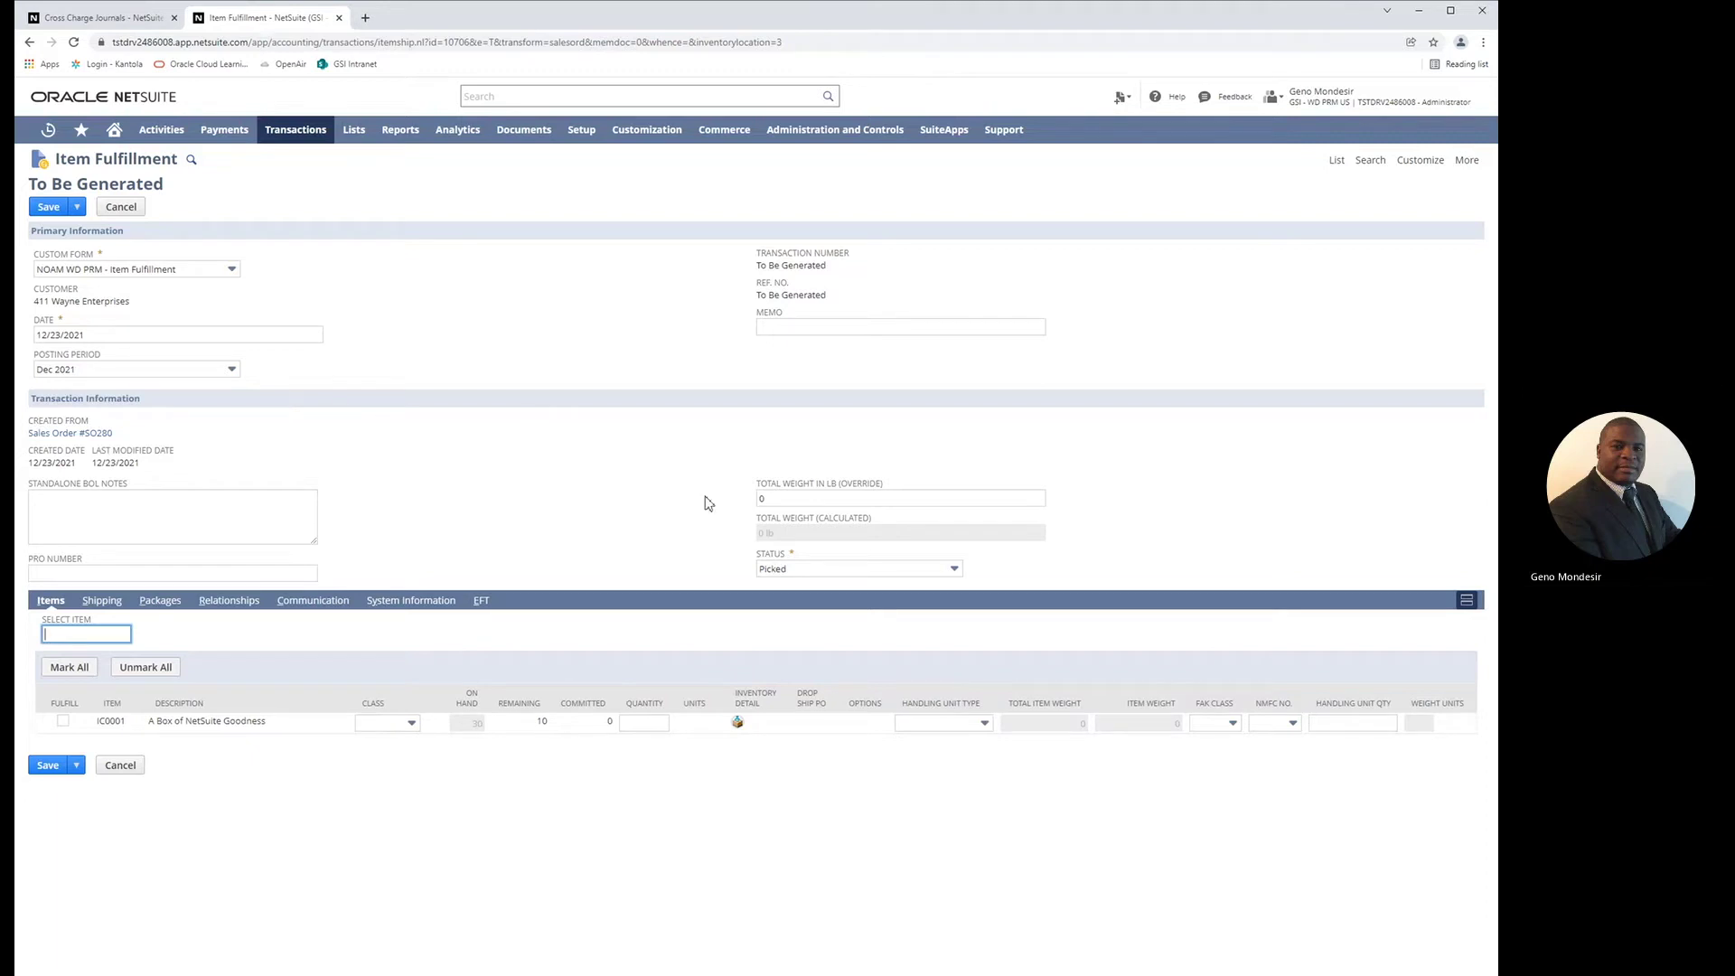
# Fulfill all 10 units of SO280 with status Shipped, confirming inventory detail, and save IF275
pyautogui.click(830, 569)
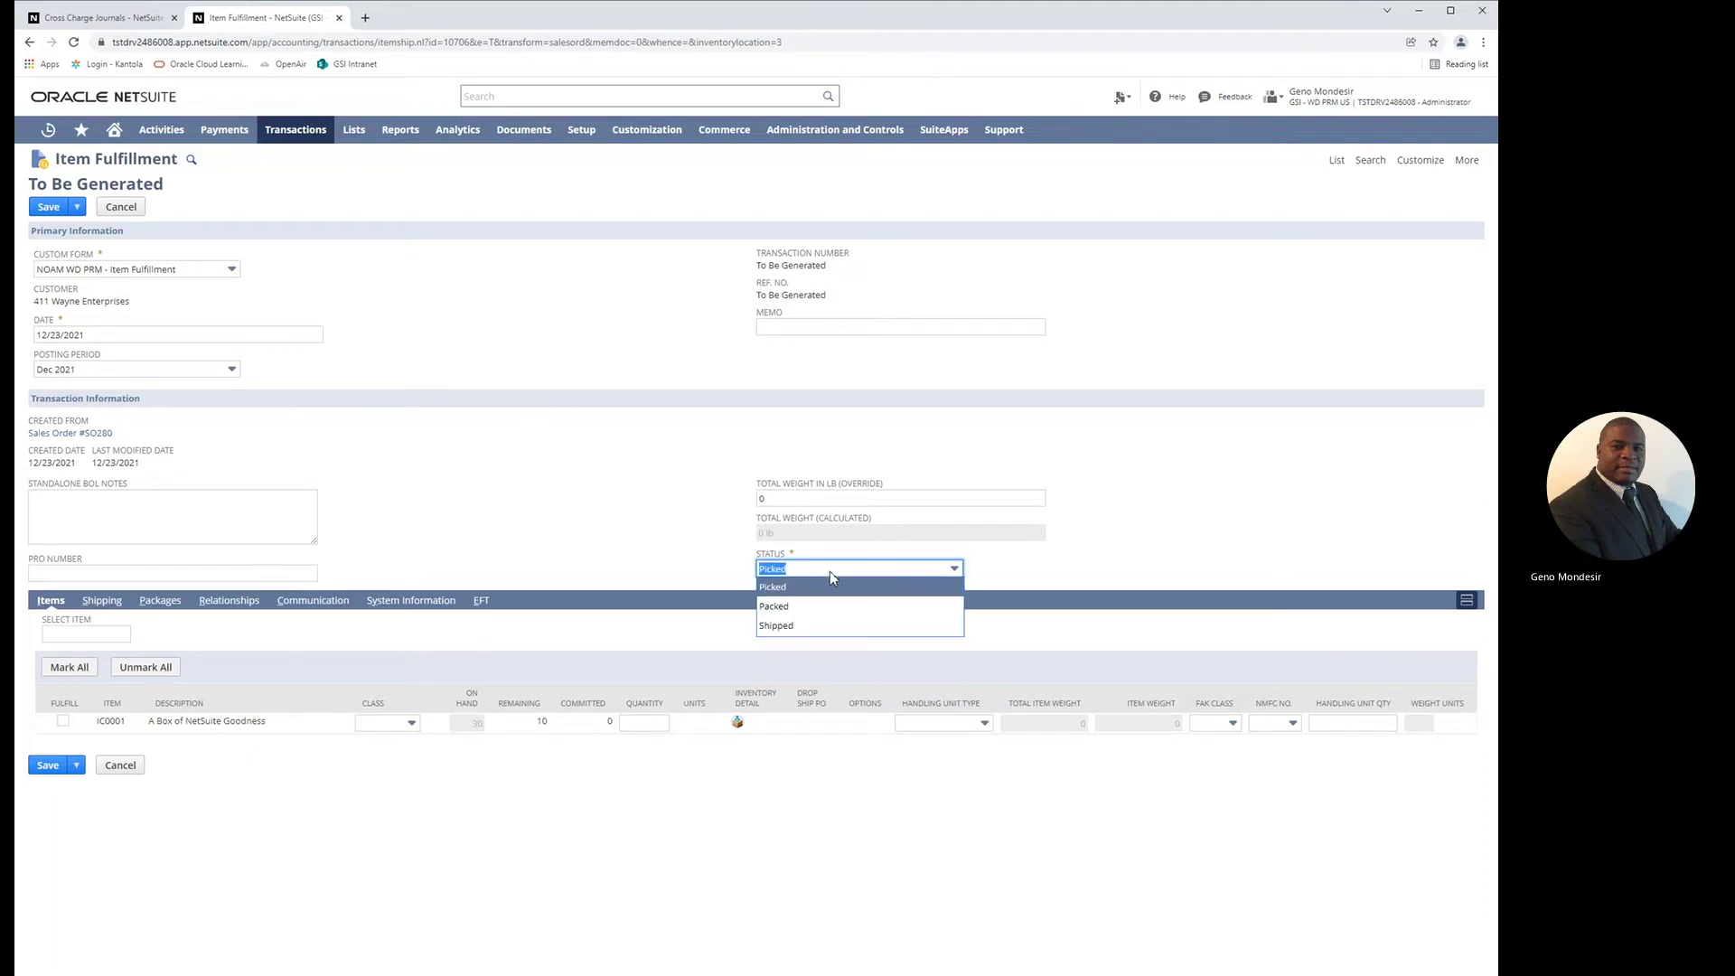
pyautogui.click(807, 627)
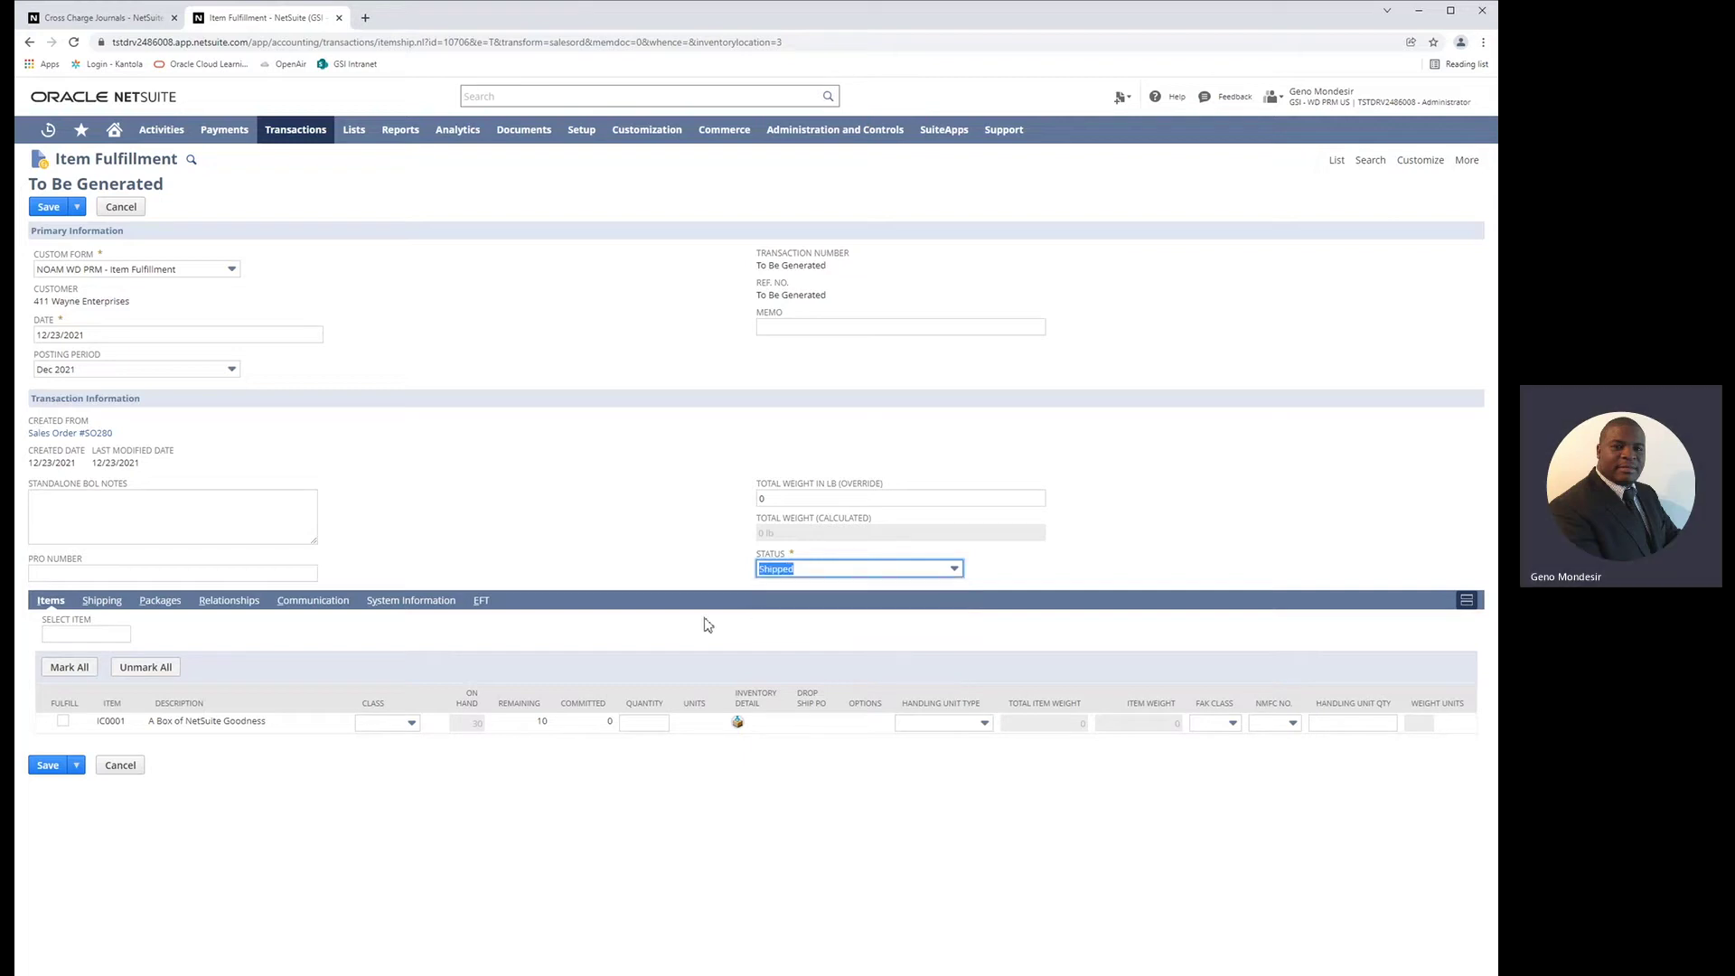
pyautogui.click(651, 724)
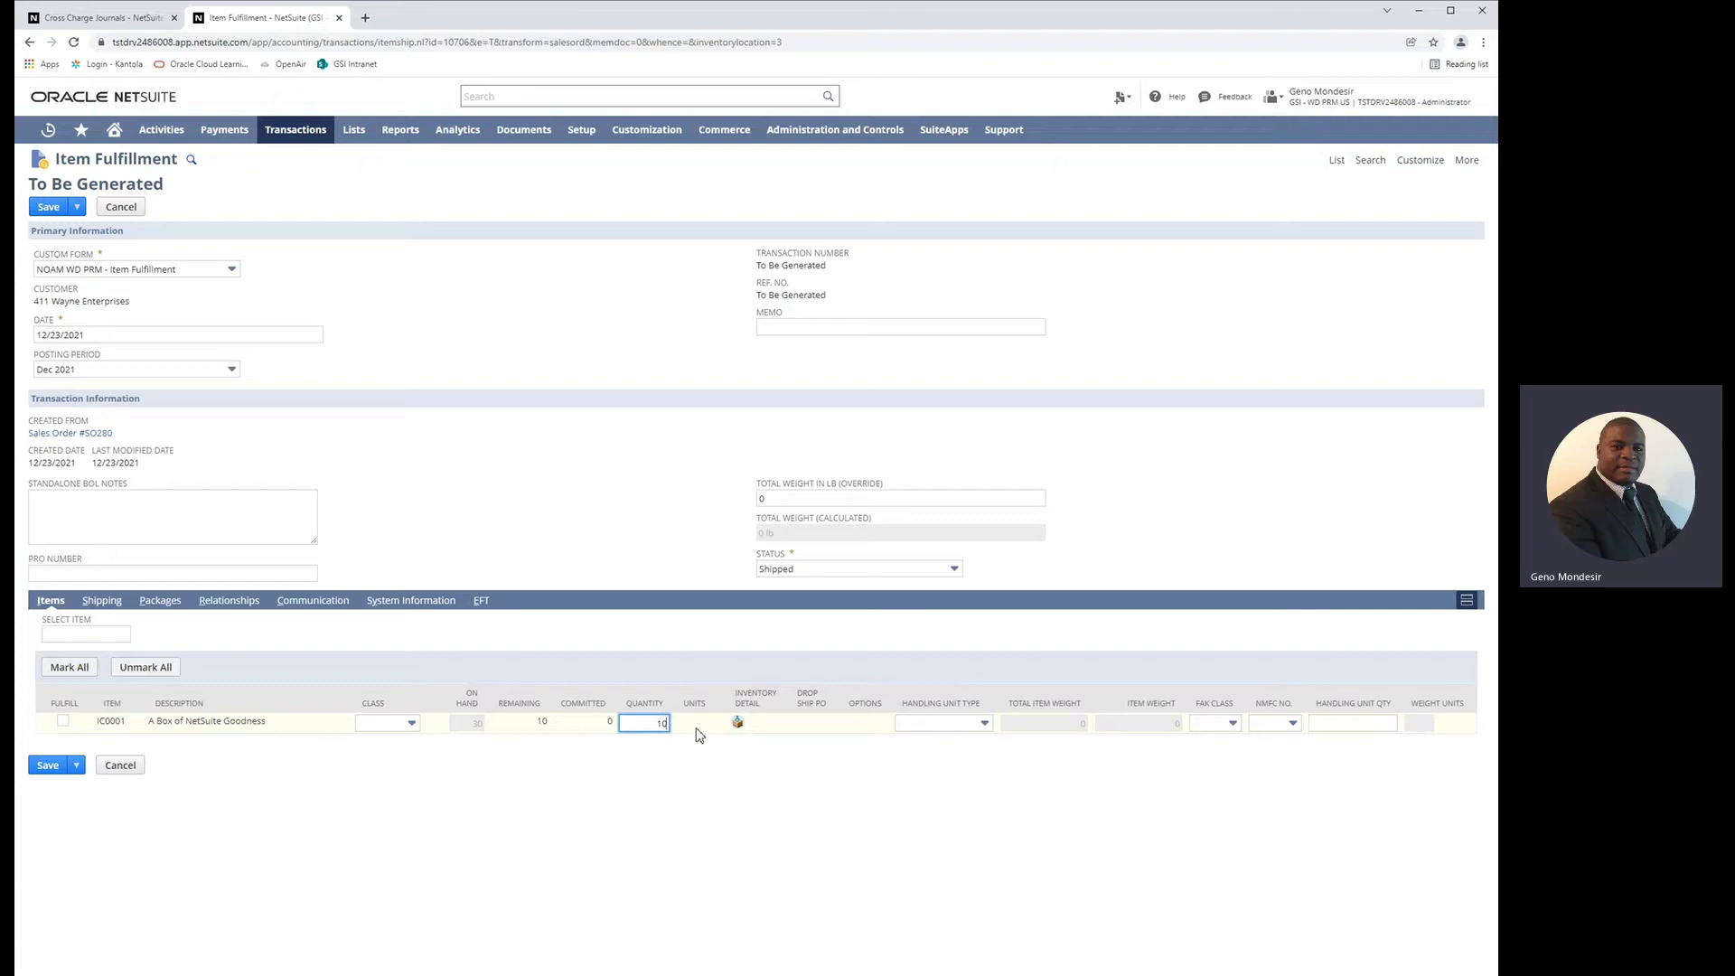
pyautogui.click(738, 722)
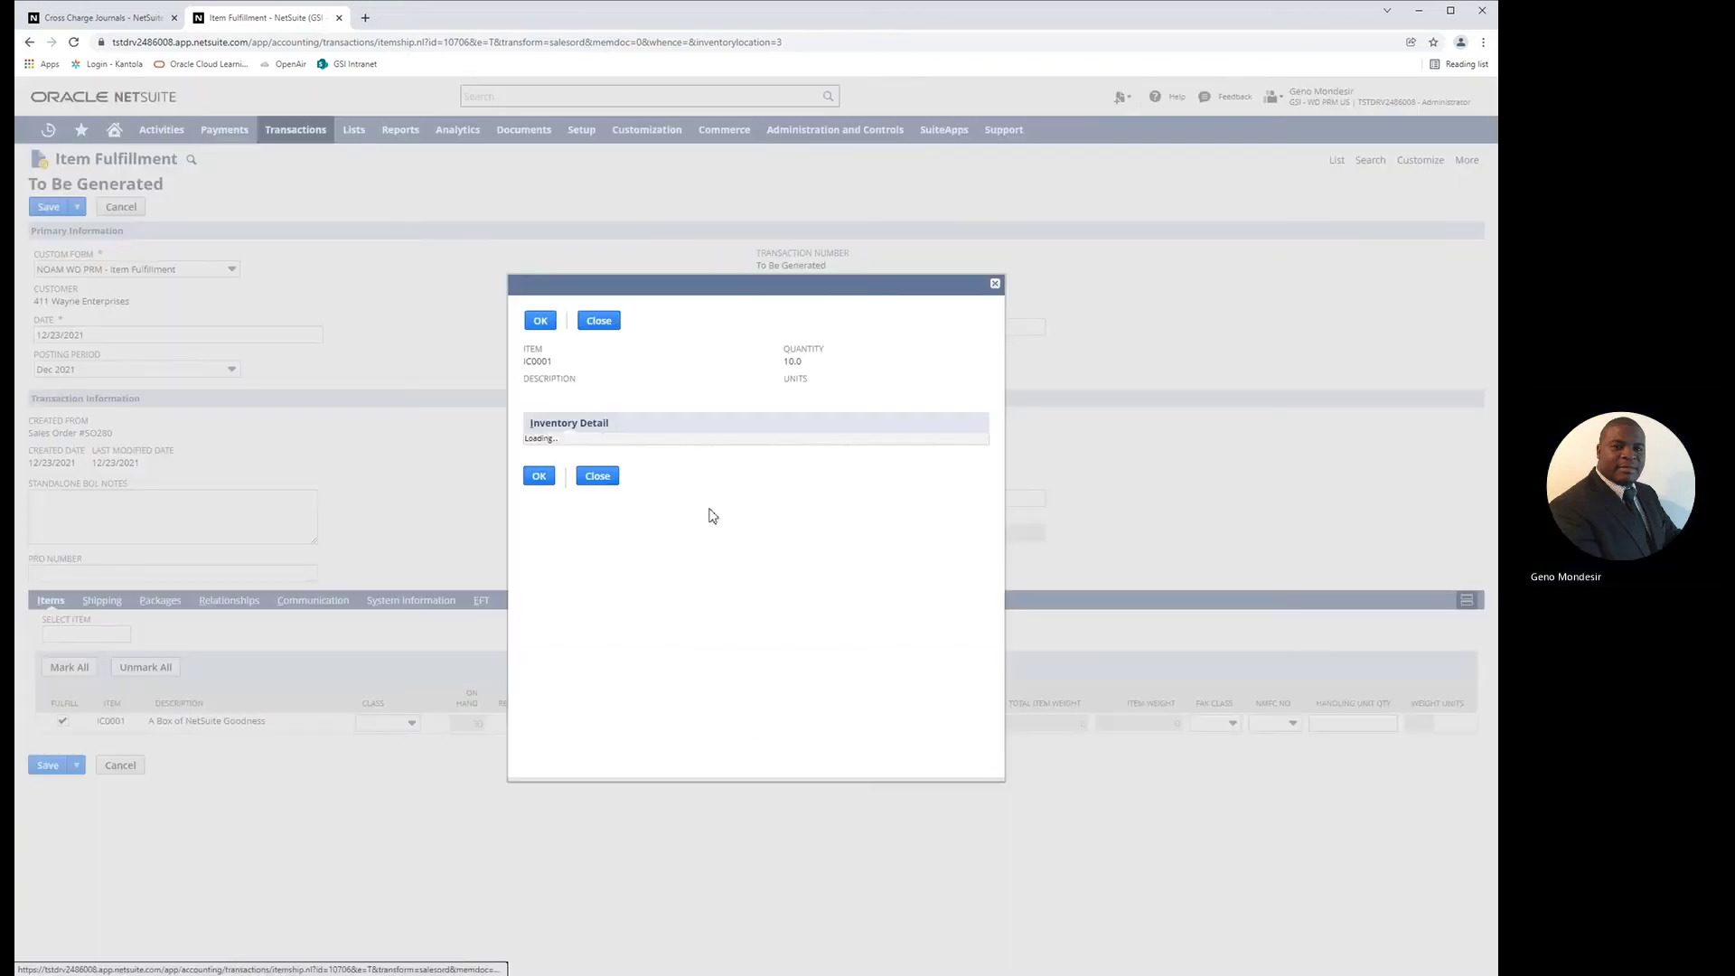
pyautogui.click(539, 559)
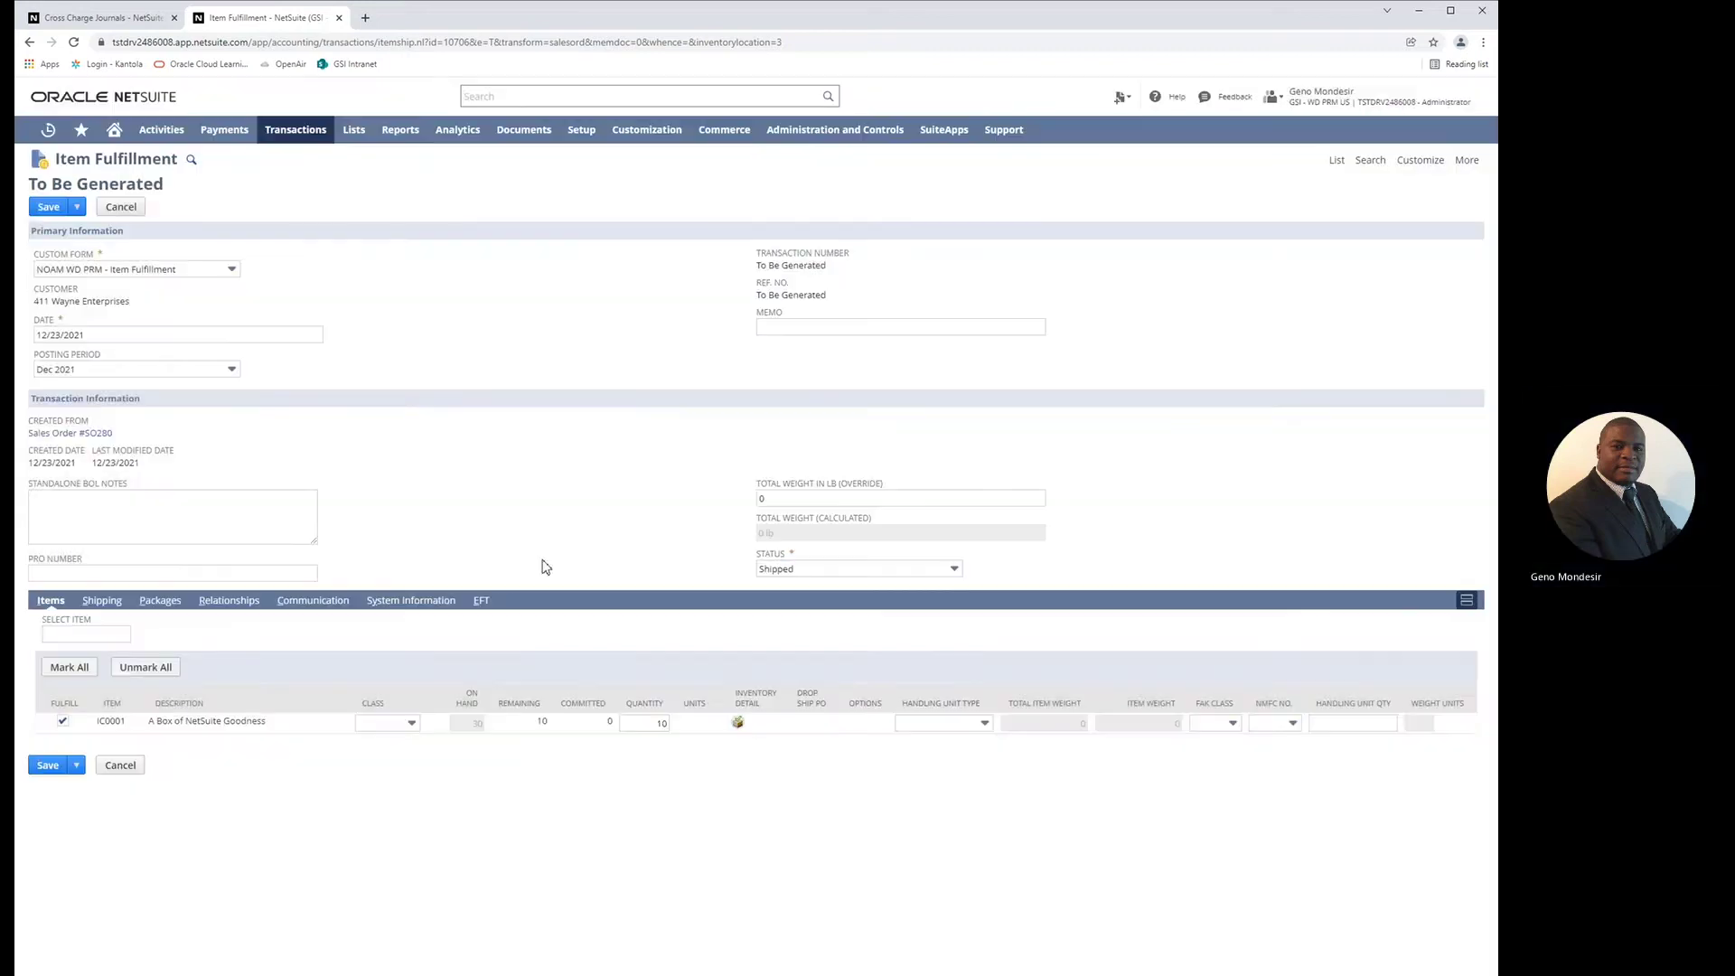
pyautogui.click(47, 767)
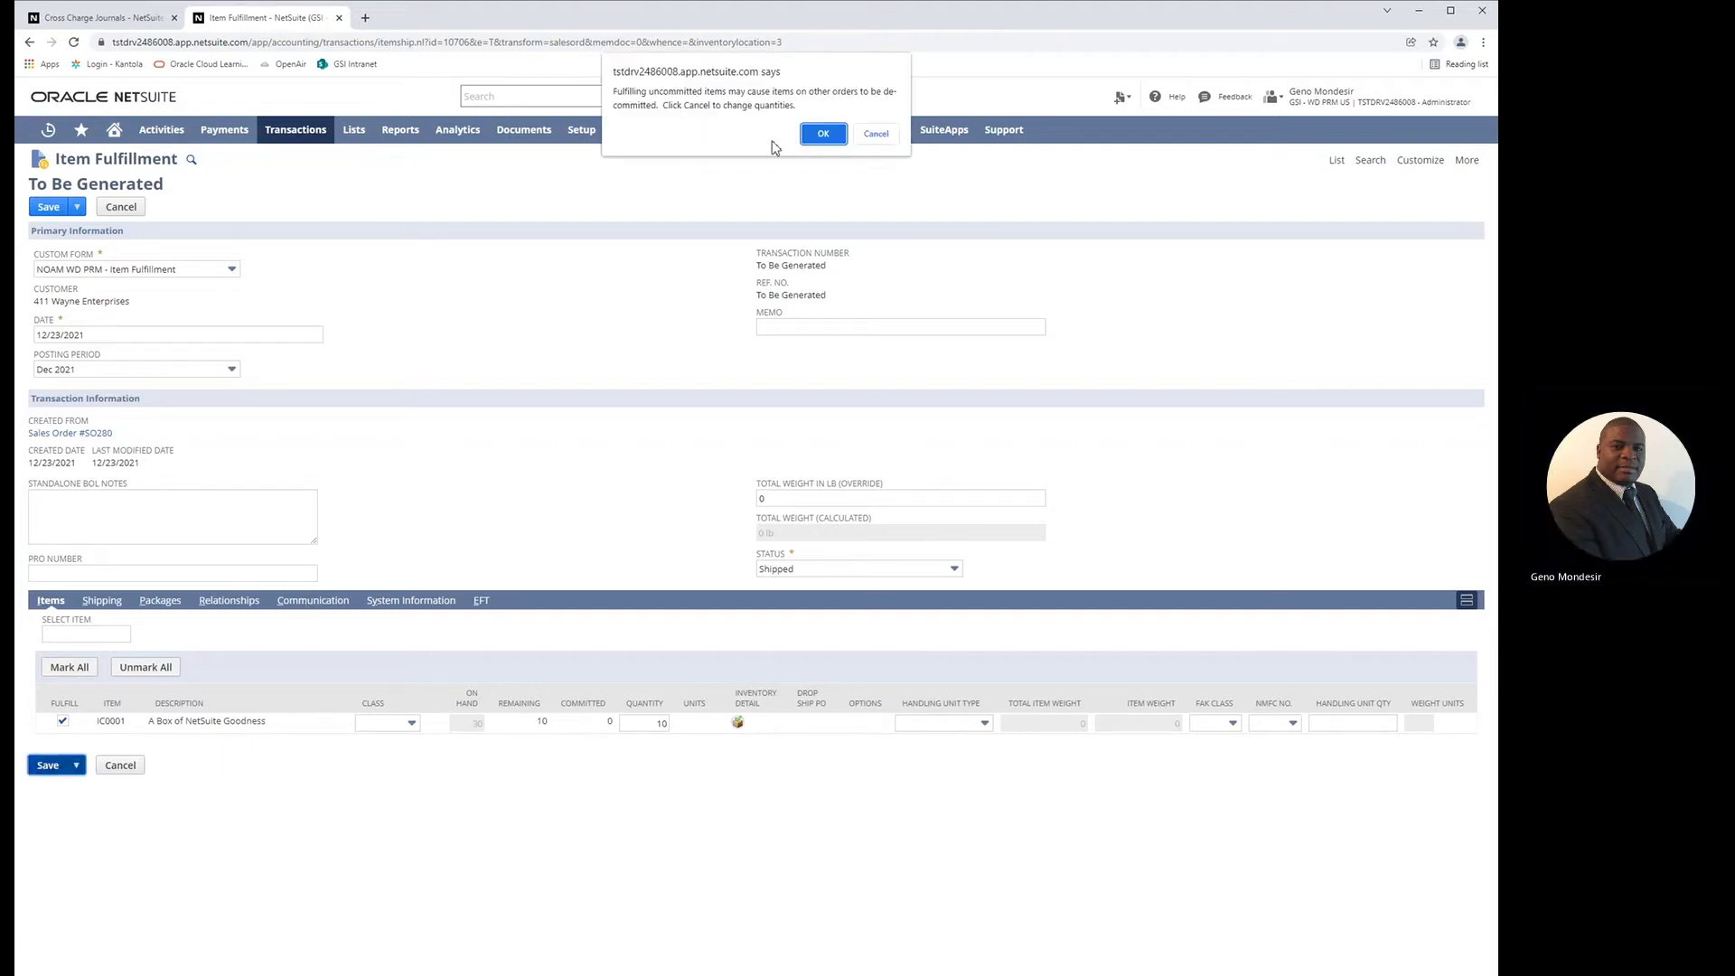
pyautogui.click(822, 133)
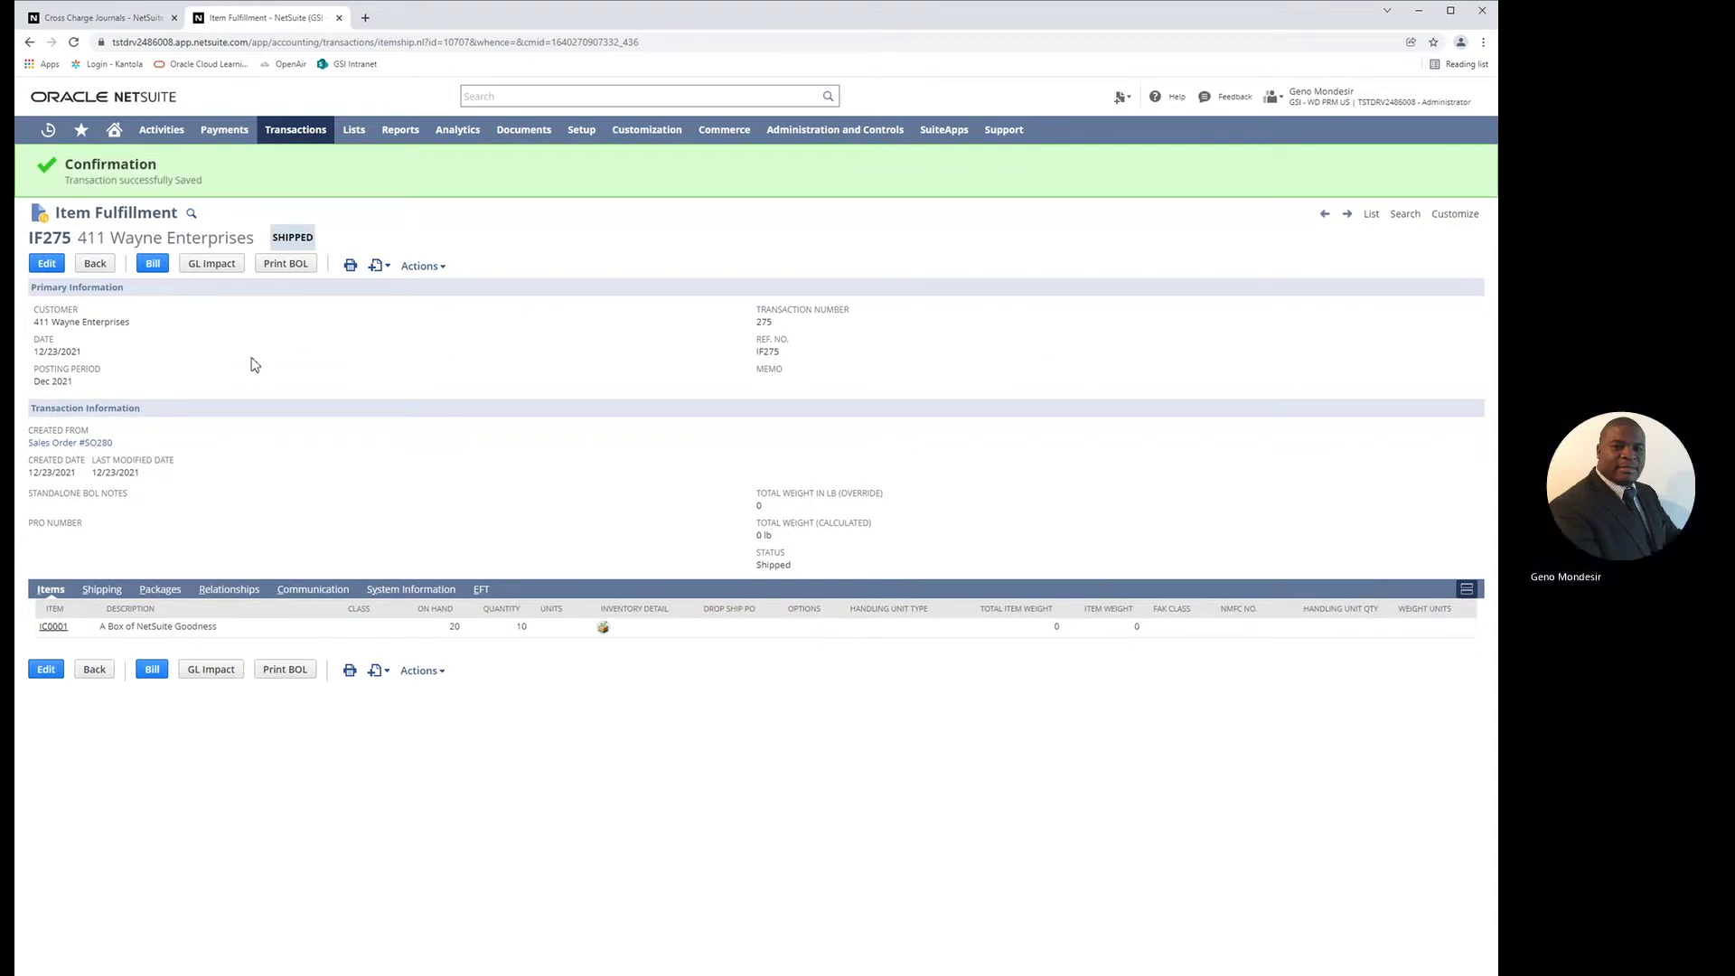
pyautogui.rightClick(100, 452)
# Open SO280 in a new tab, check IF275's $300 cost-of-sales GL impact, then return to SO280
pyautogui.click(144, 463)
pyautogui.click(209, 268)
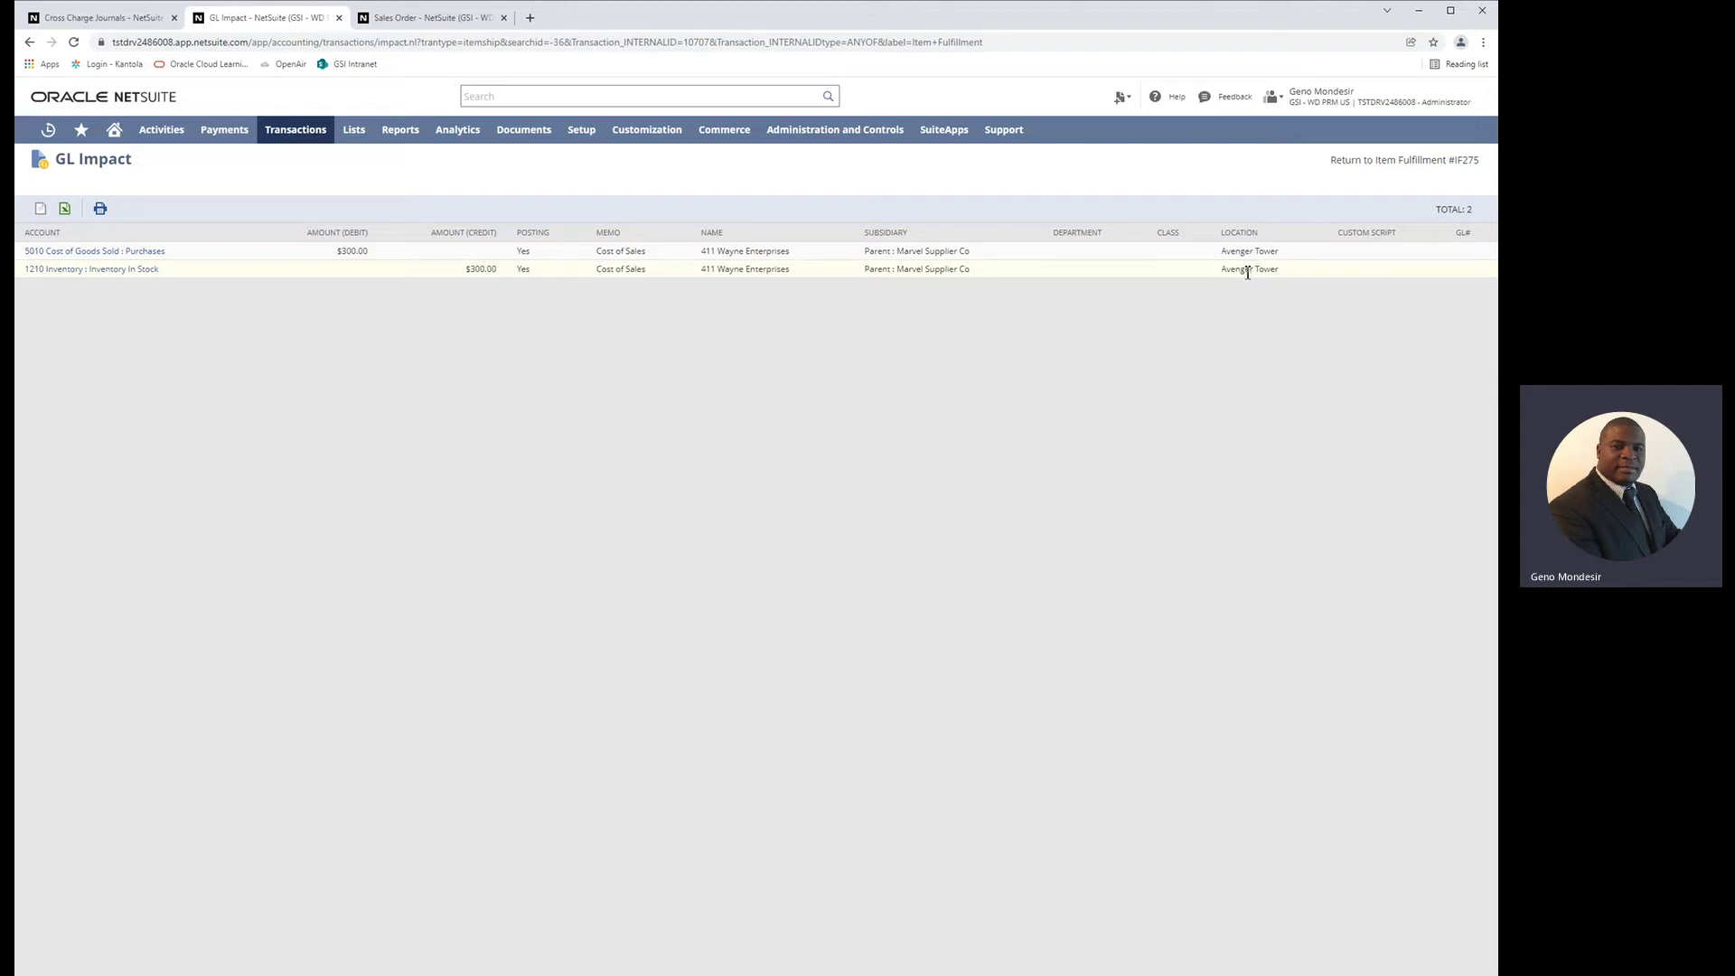
pyautogui.click(407, 23)
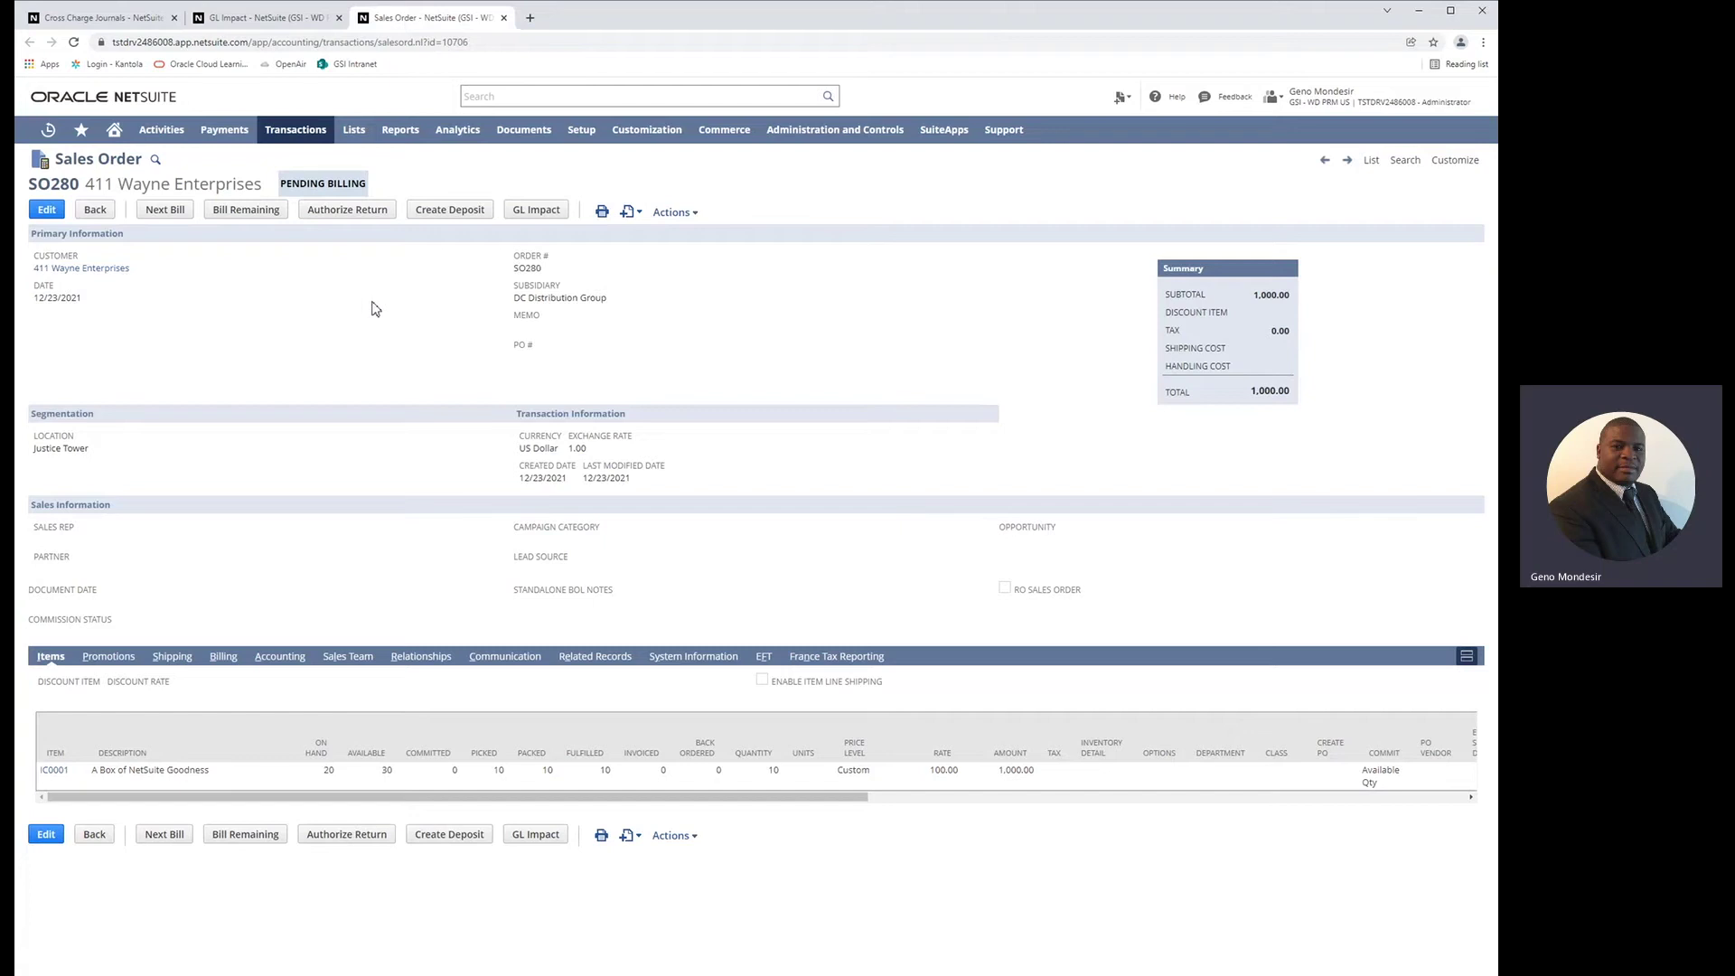
# Bill SO280's remaining quantity as invoice INV291 for 1,000.00 with To Be E-mailed unticked
pyautogui.click(232, 214)
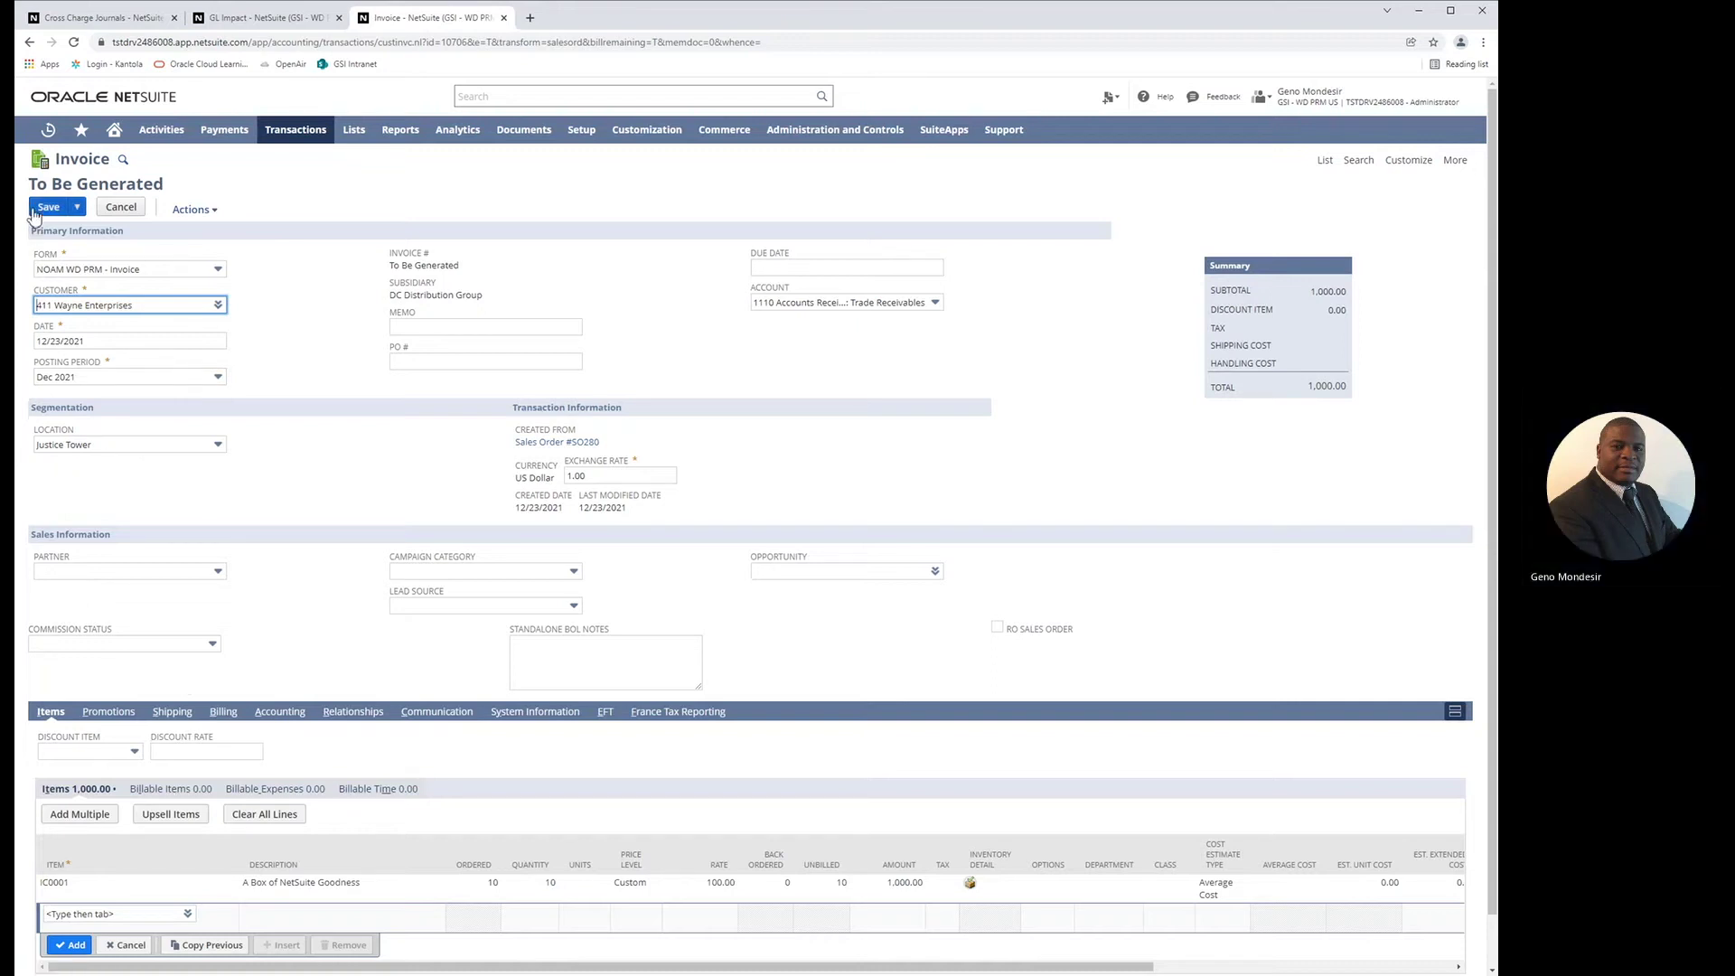
pyautogui.click(52, 213)
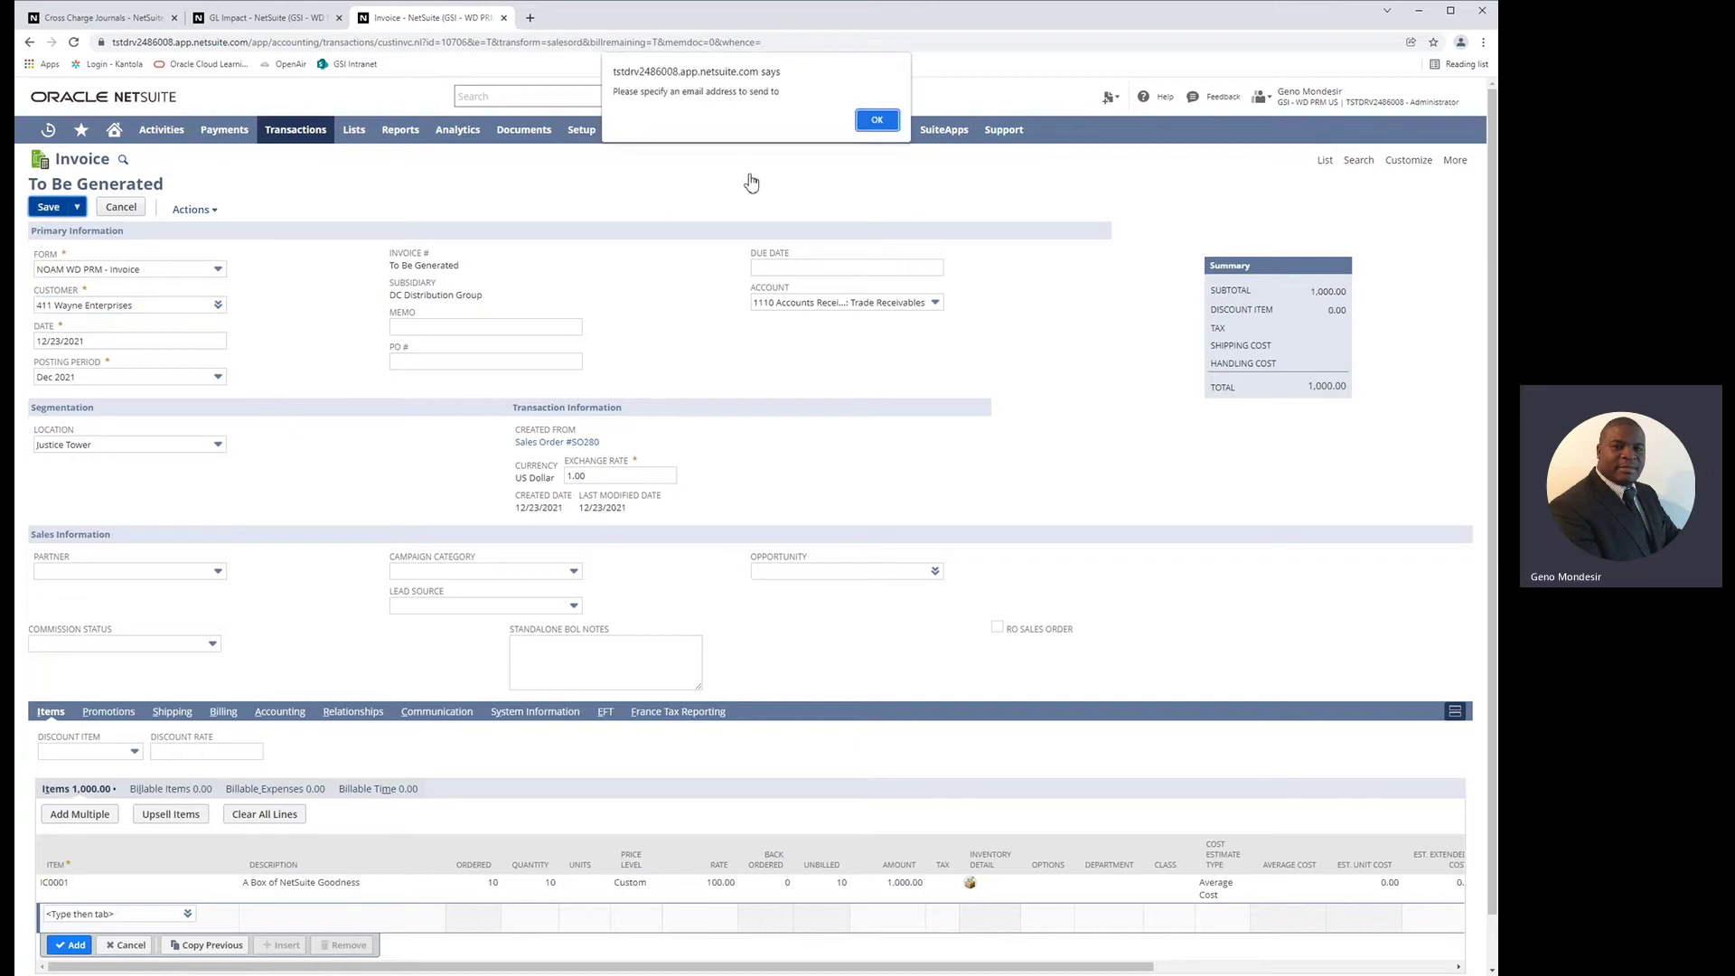
pyautogui.click(877, 119)
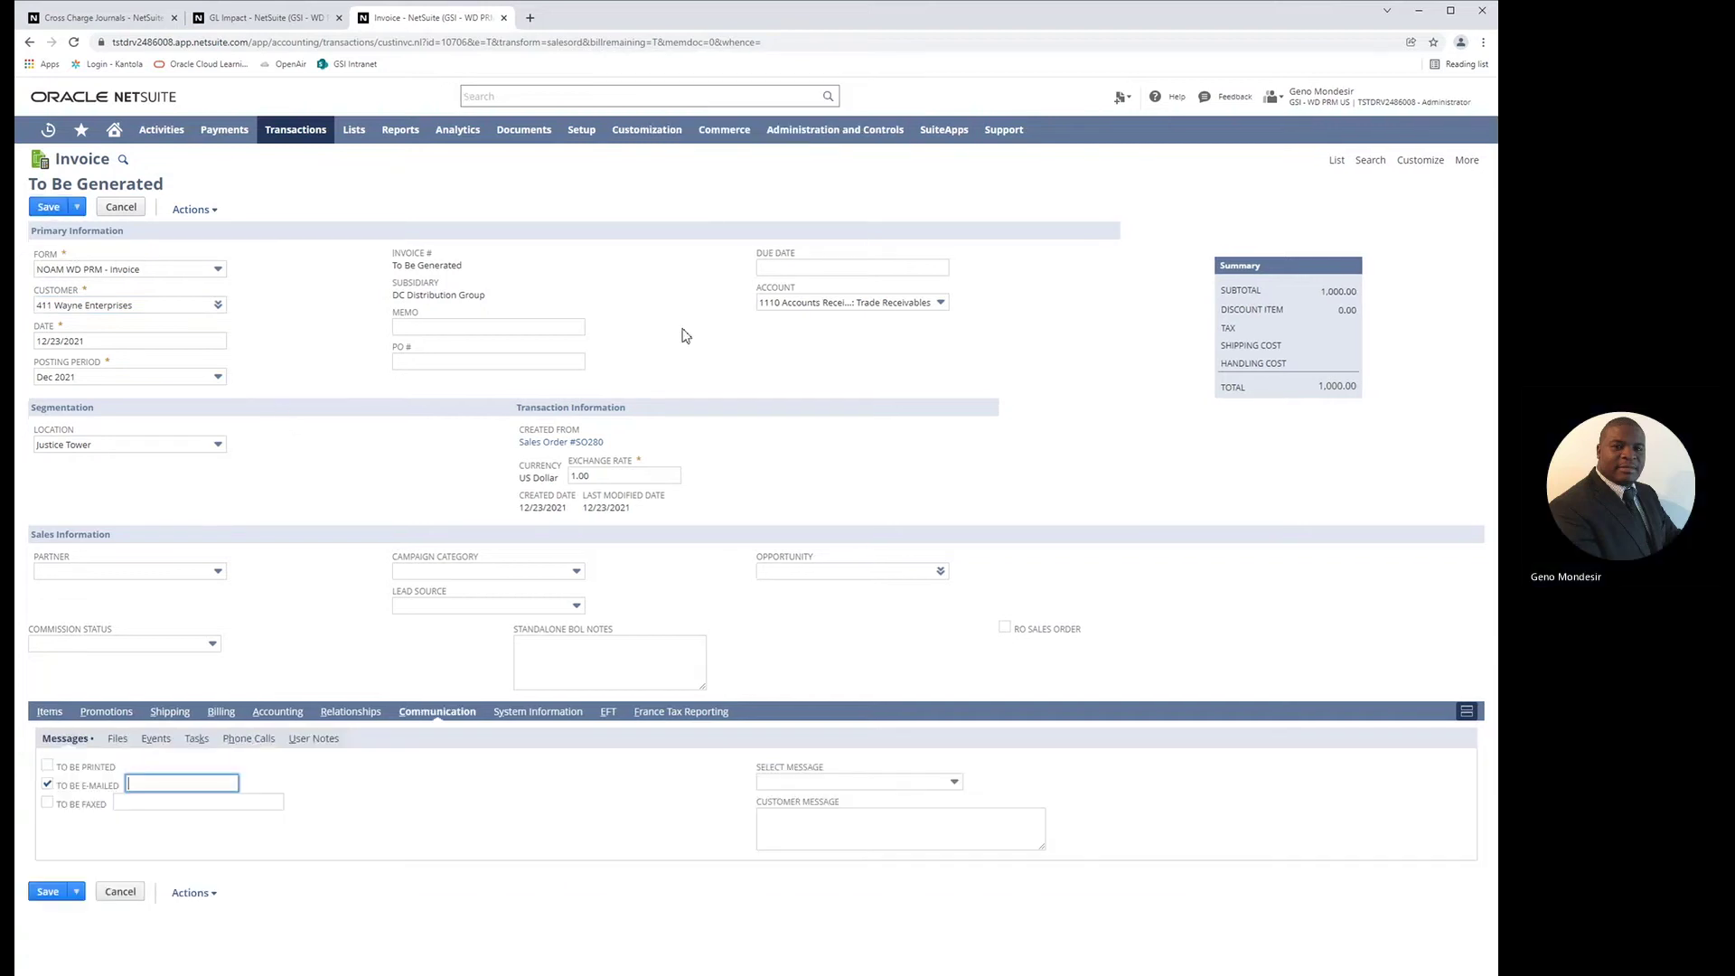
pyautogui.click(48, 785)
pyautogui.click(50, 711)
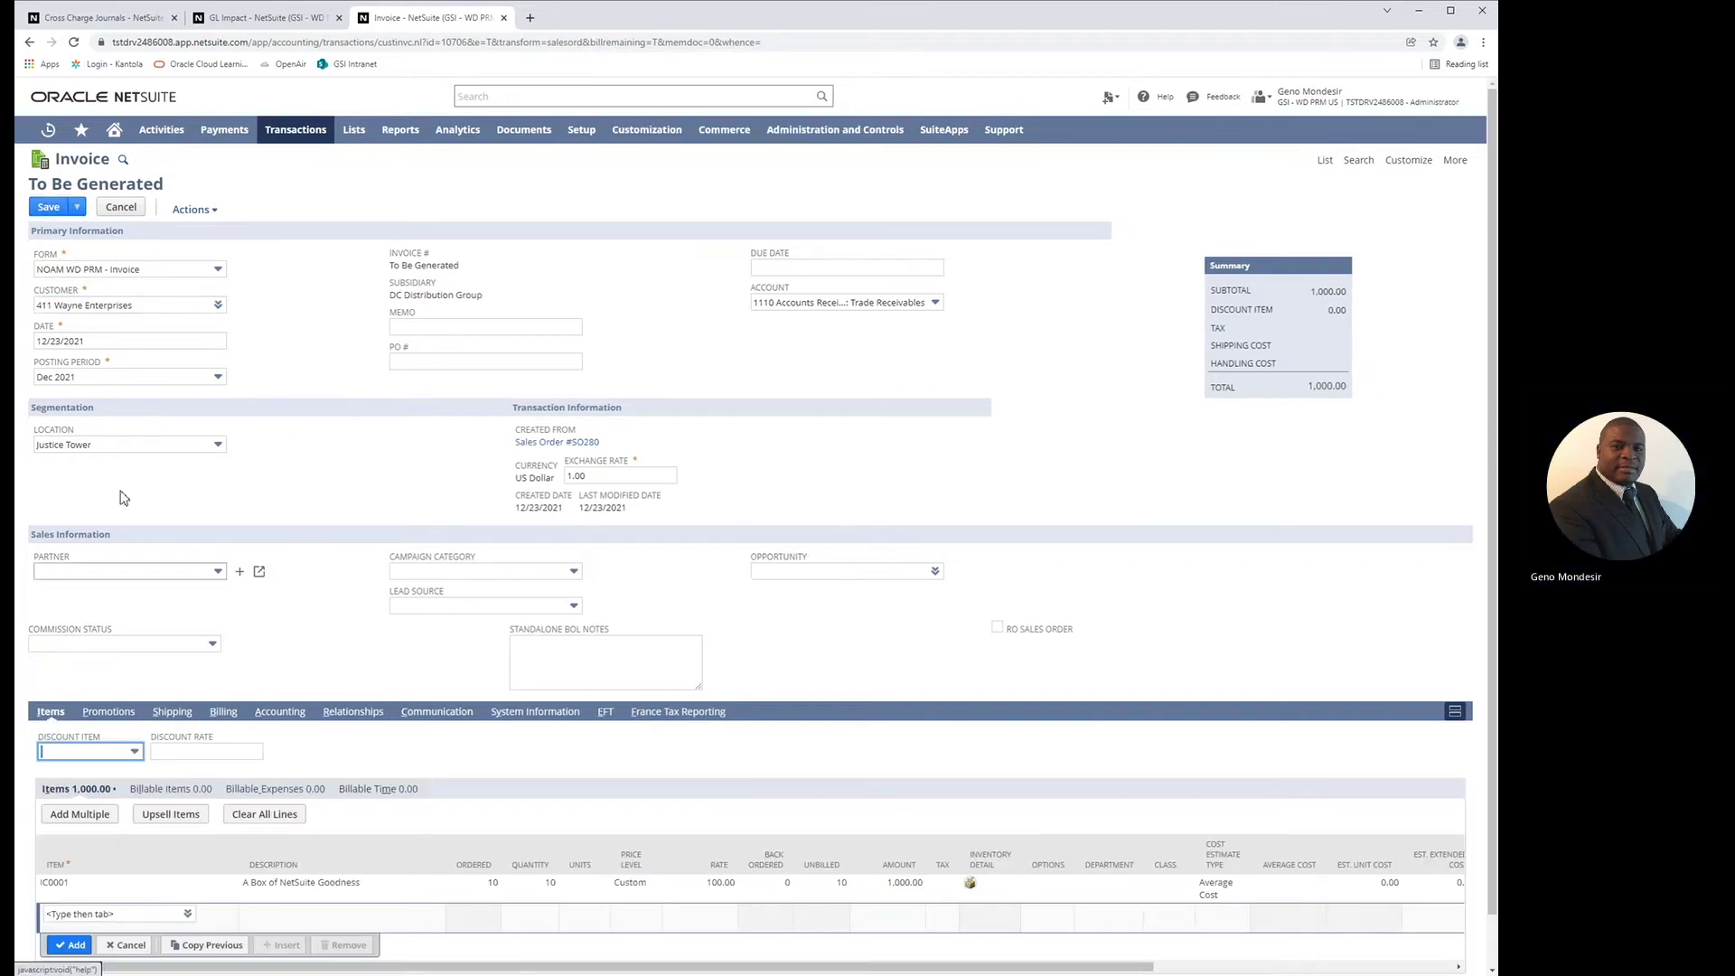
pyautogui.click(49, 207)
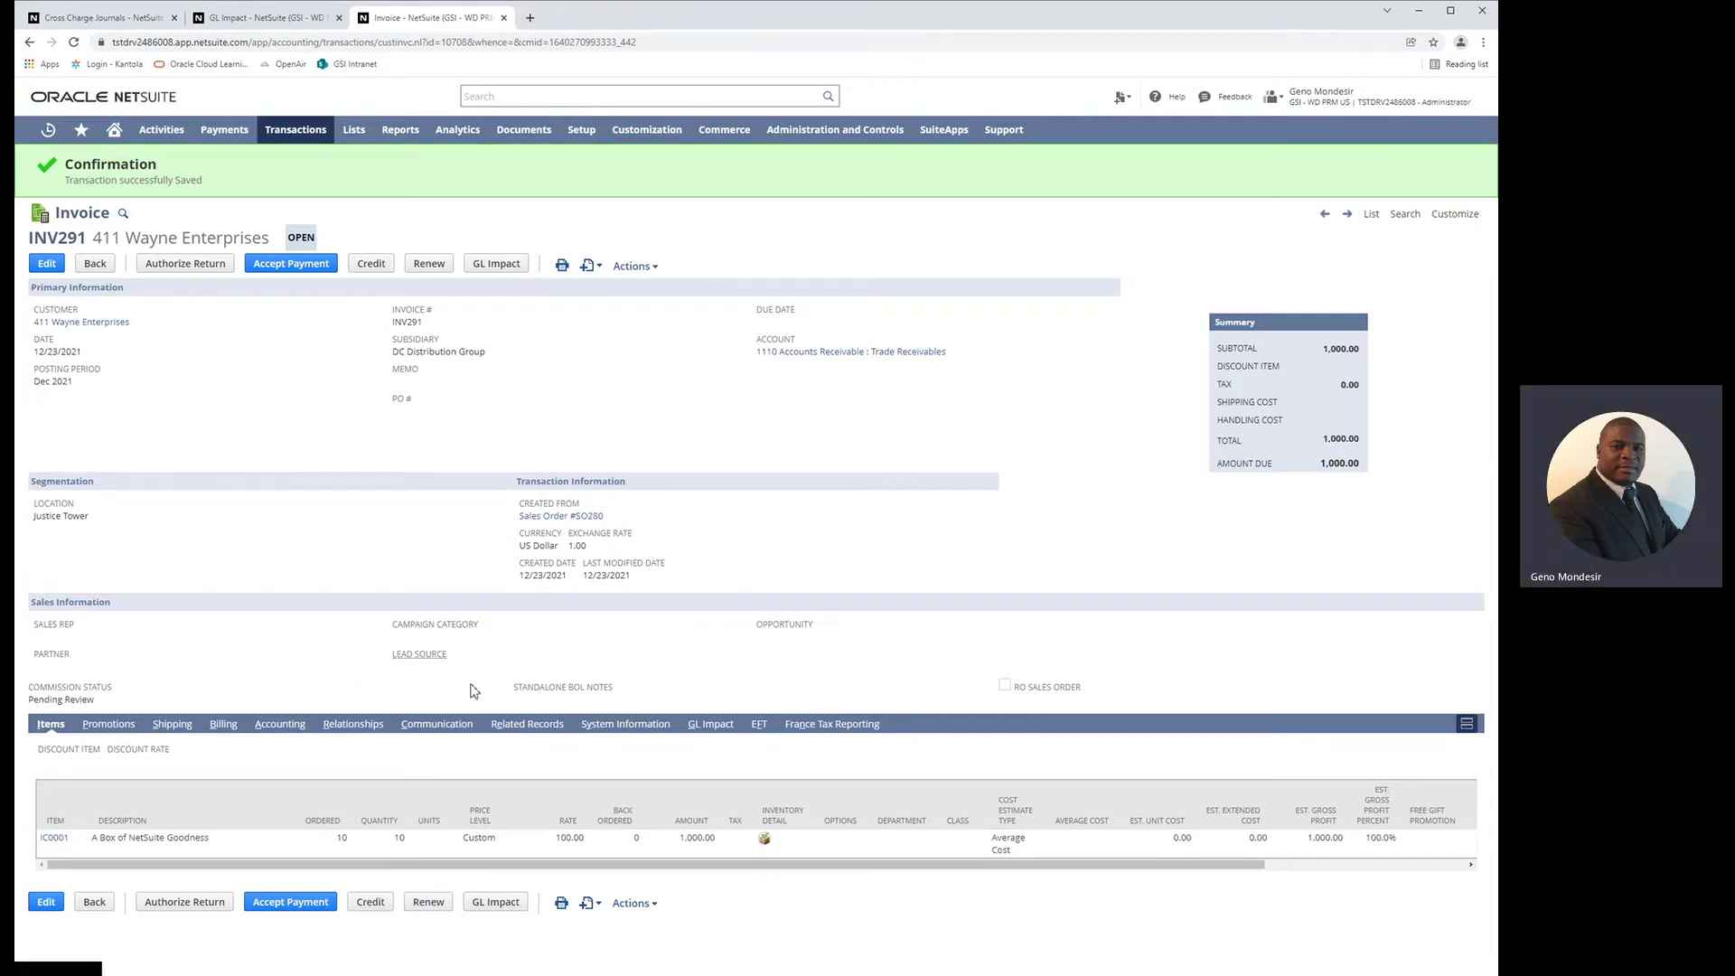
# Show INV291's GL impact (1,000.00 Accounts Receivable / Sales Revenue) and compare it with IF275's
pyautogui.click(711, 732)
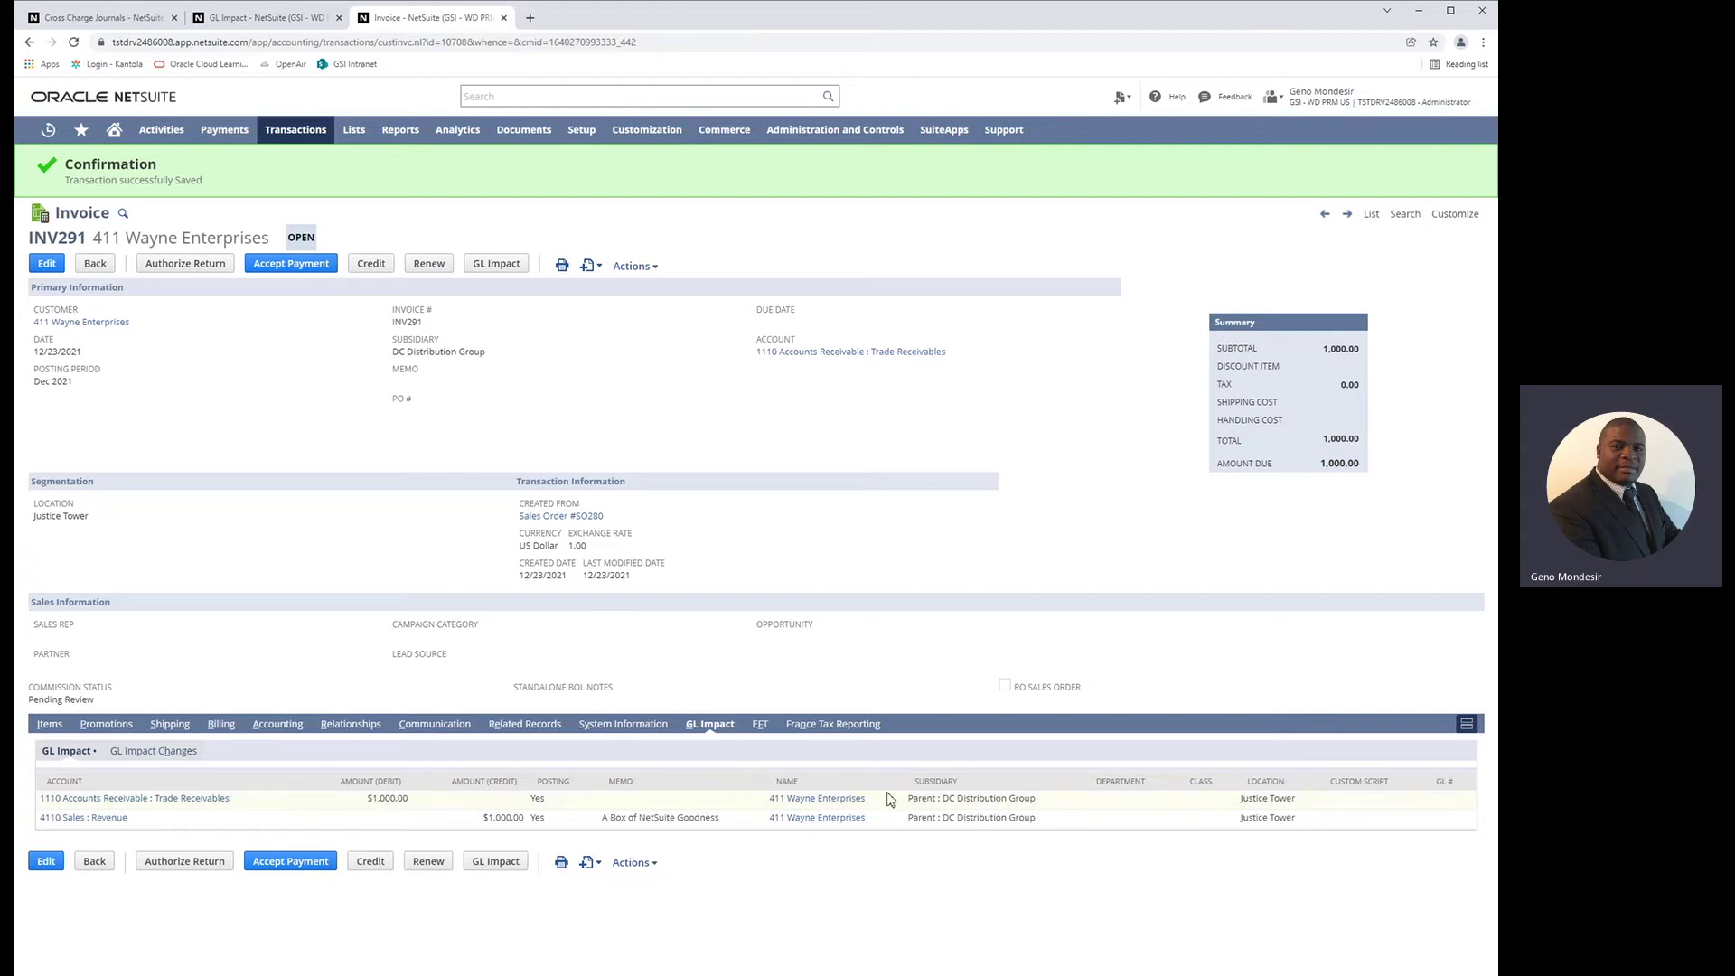
pyautogui.click(264, 20)
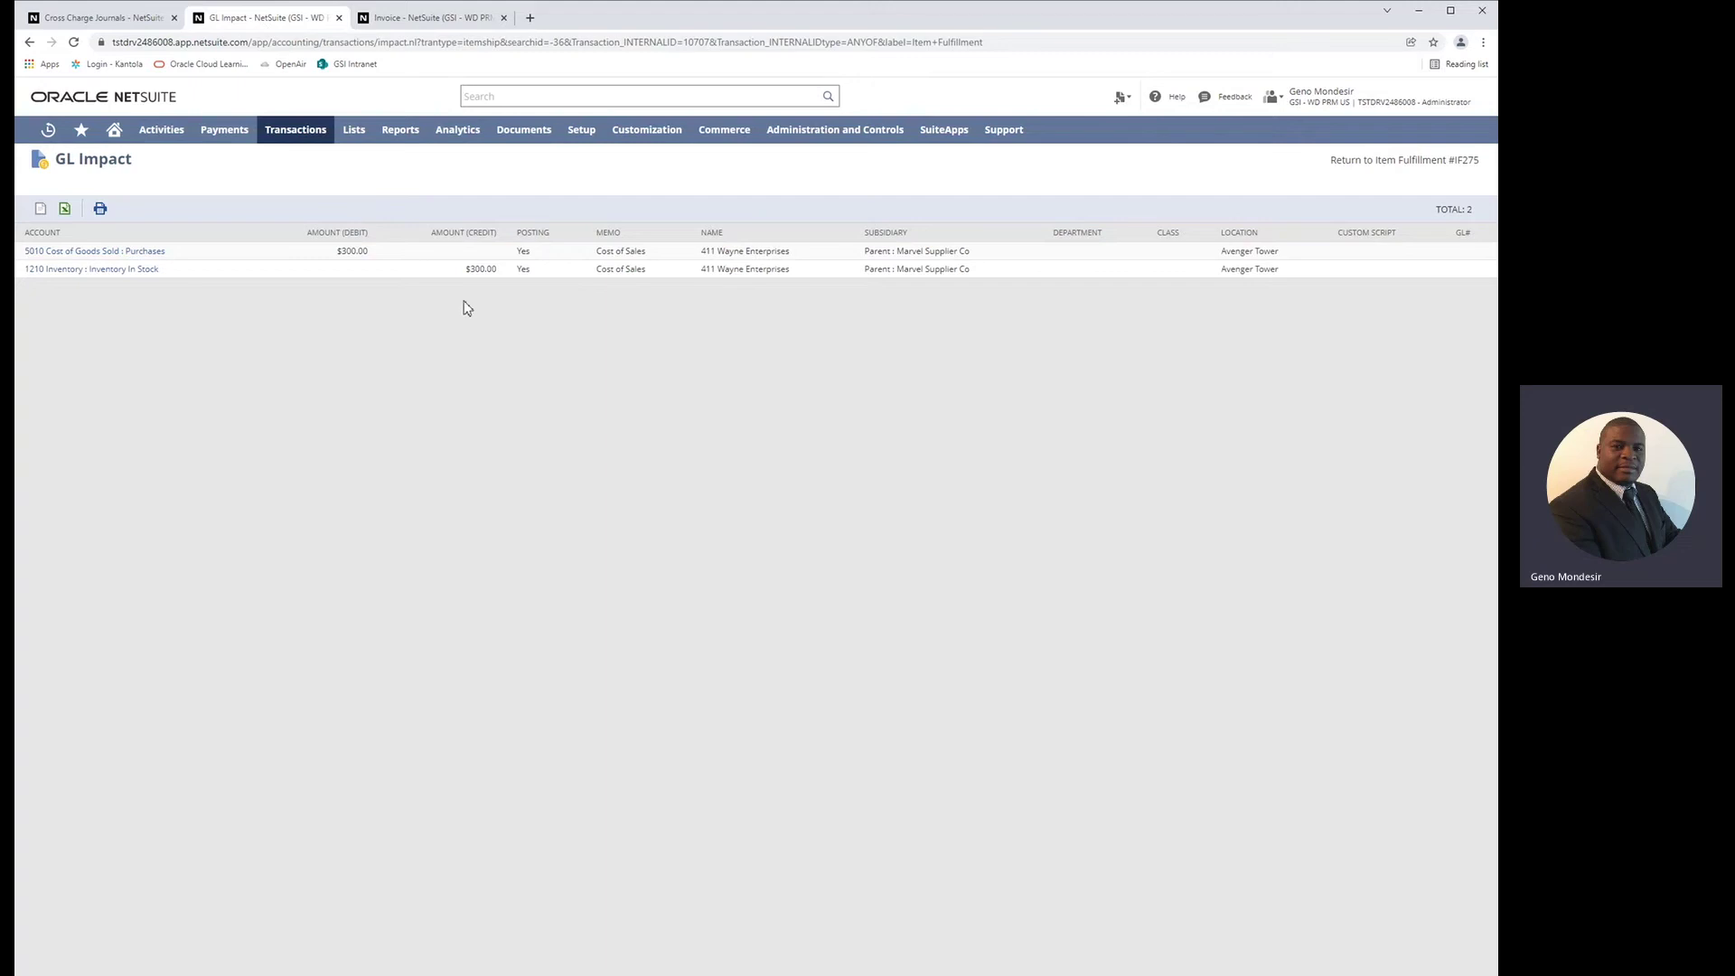
pyautogui.click(391, 20)
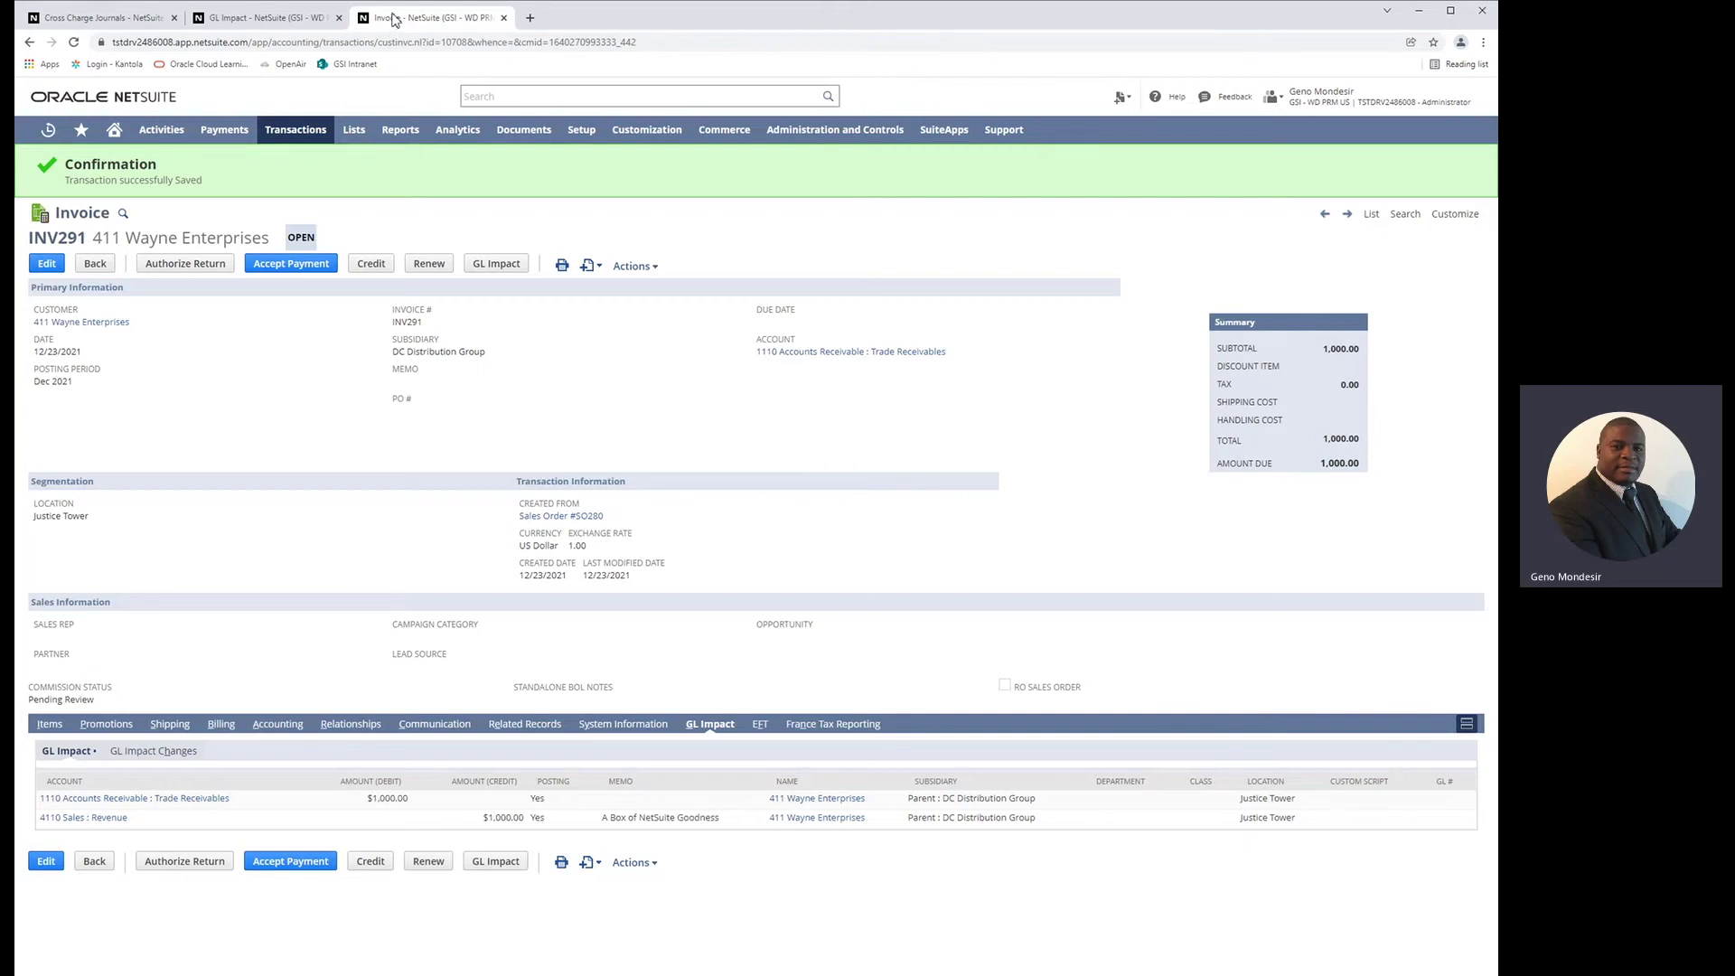
# Generate transactions in Manage Intercompany Cross Charges and refresh until nothing remains to cross charge
pyautogui.moveTo(301, 134)
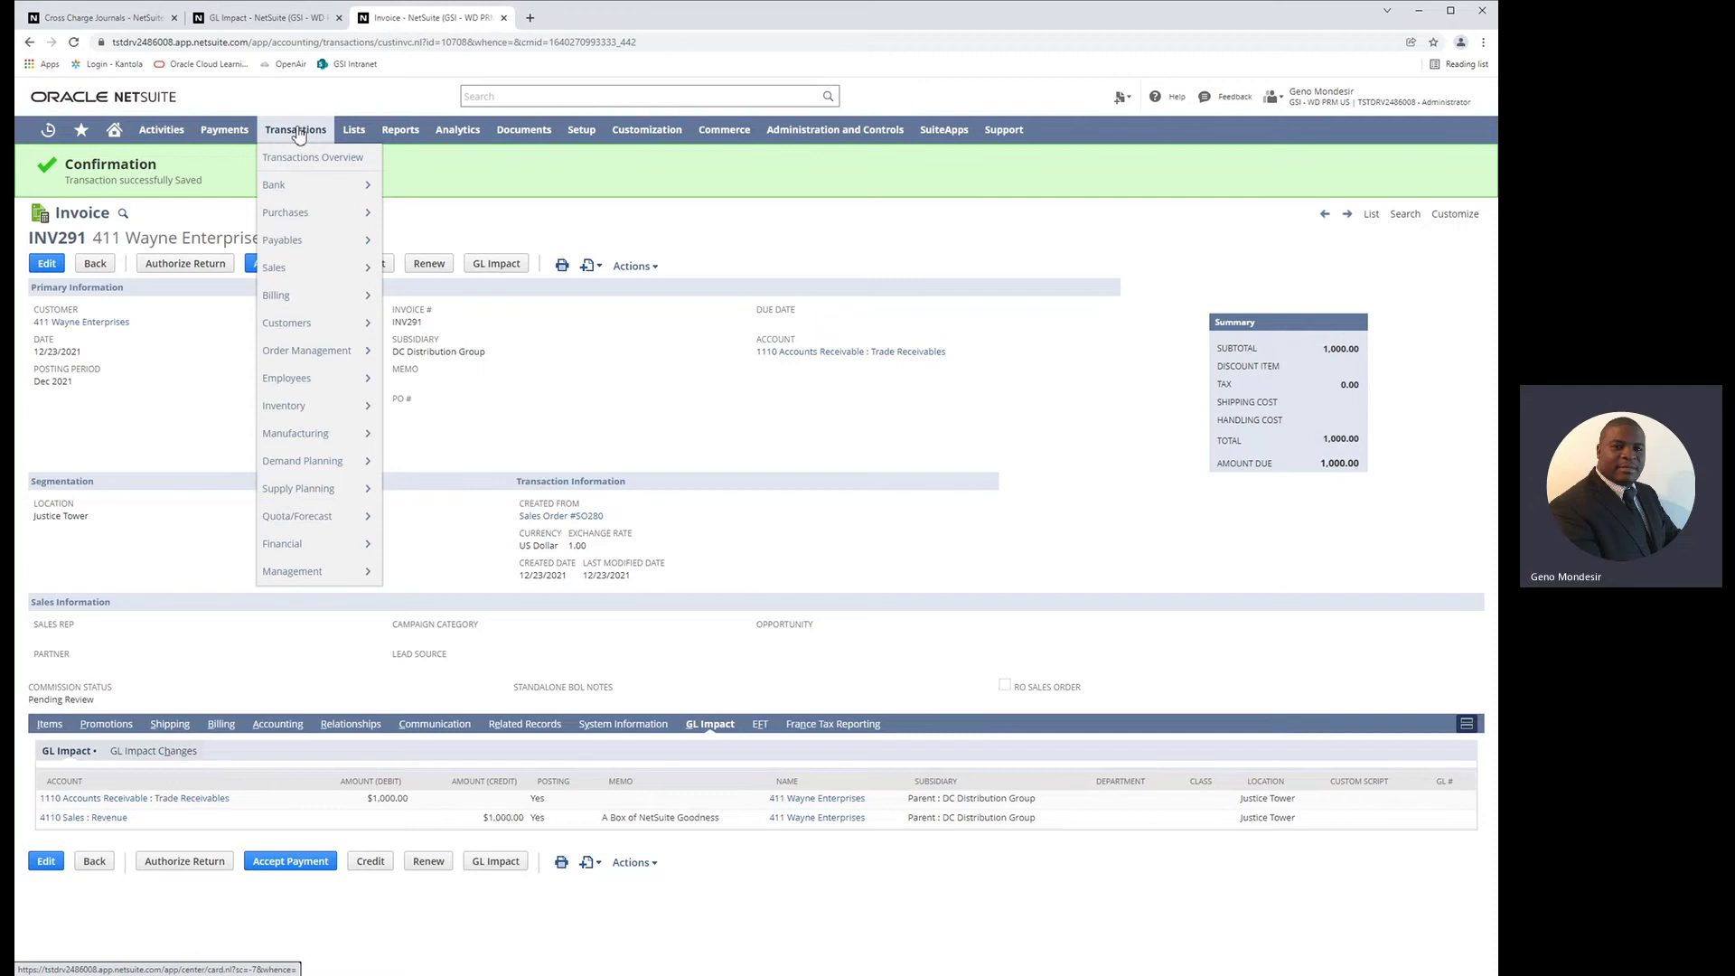
pyautogui.moveTo(310, 547)
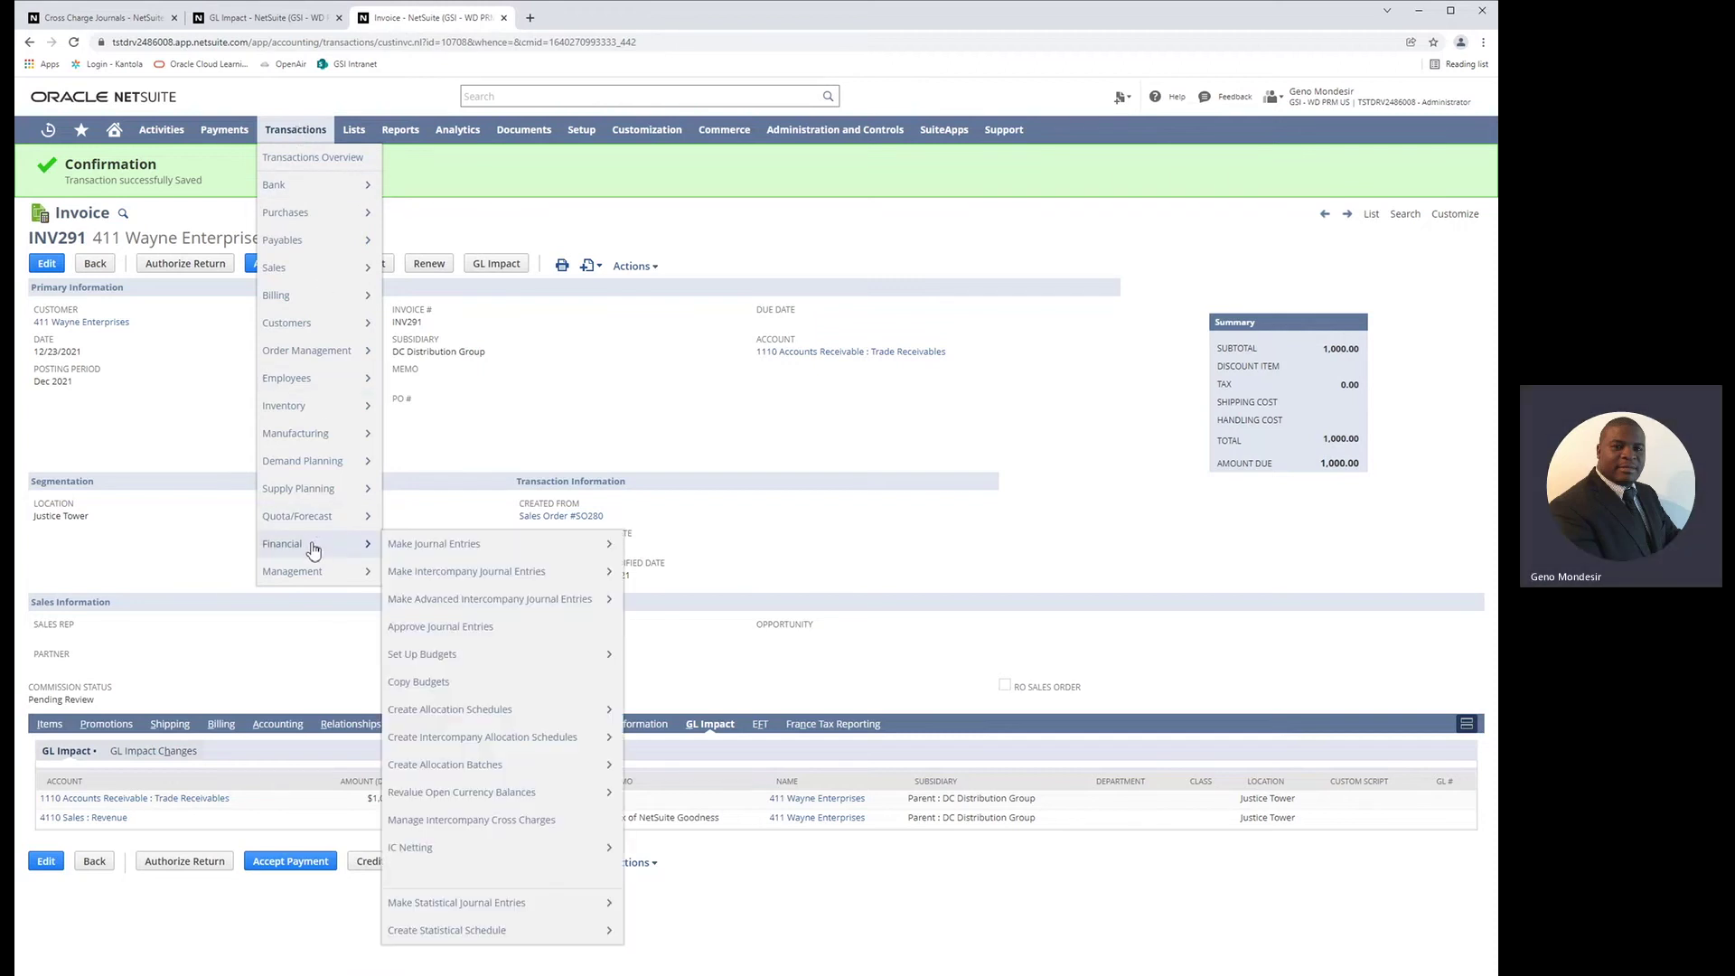
pyautogui.click(486, 827)
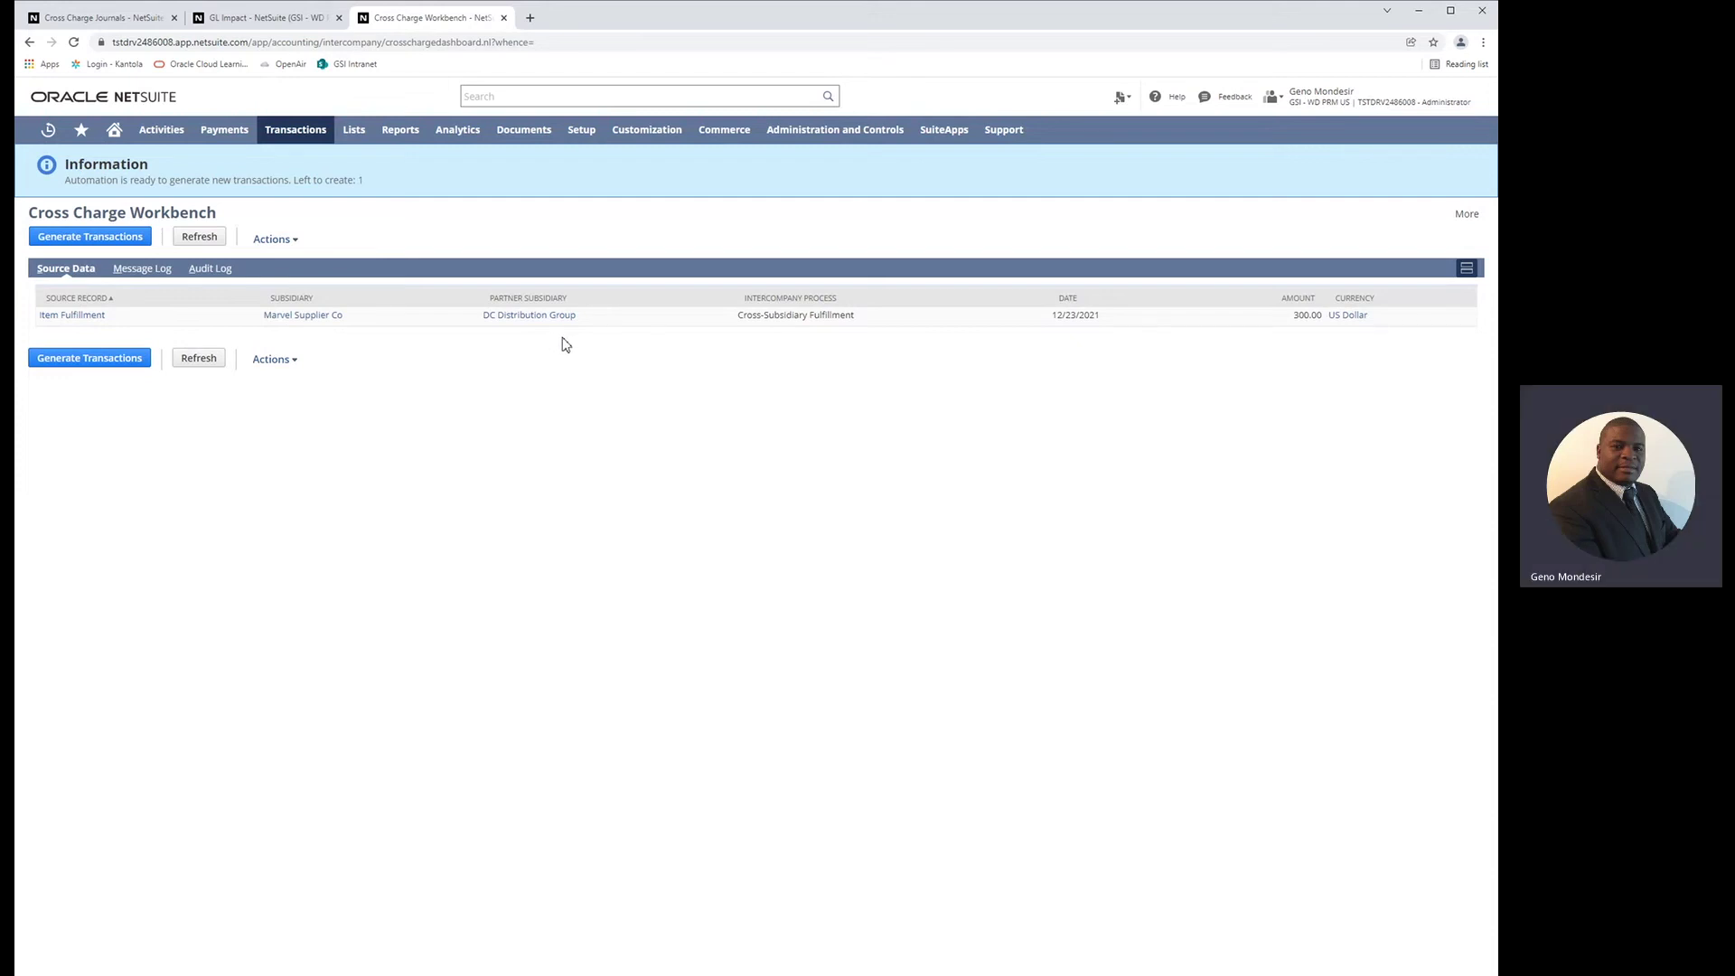
pyautogui.click(89, 237)
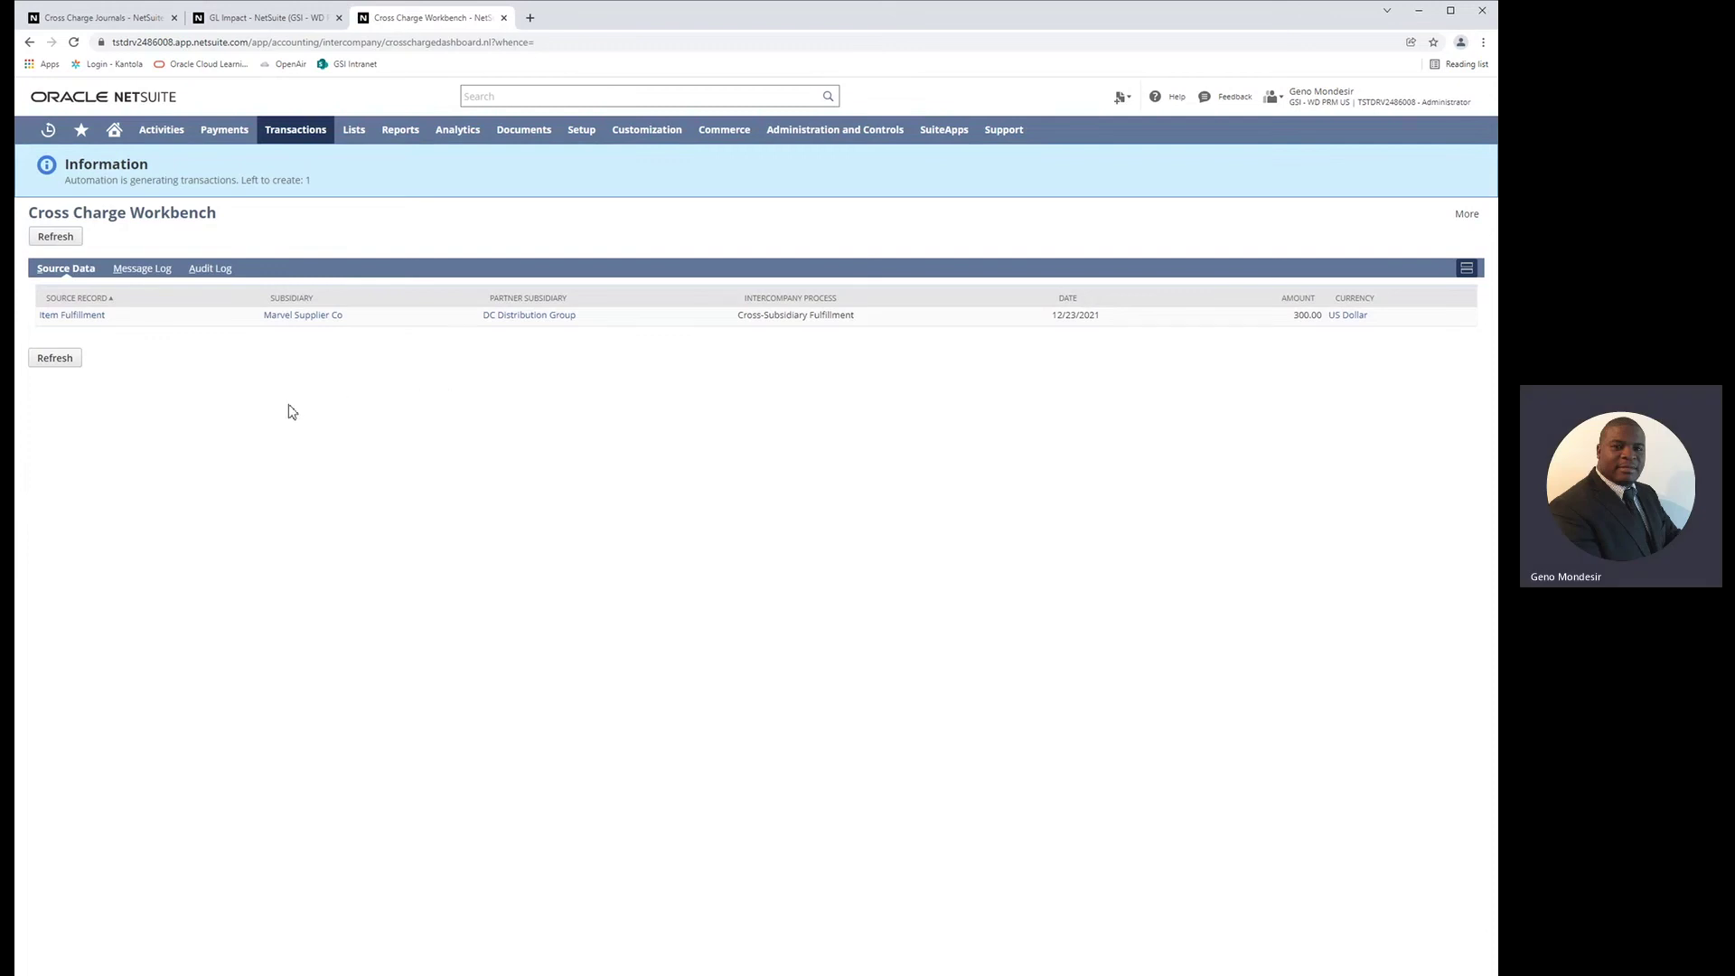
pyautogui.click(55, 357)
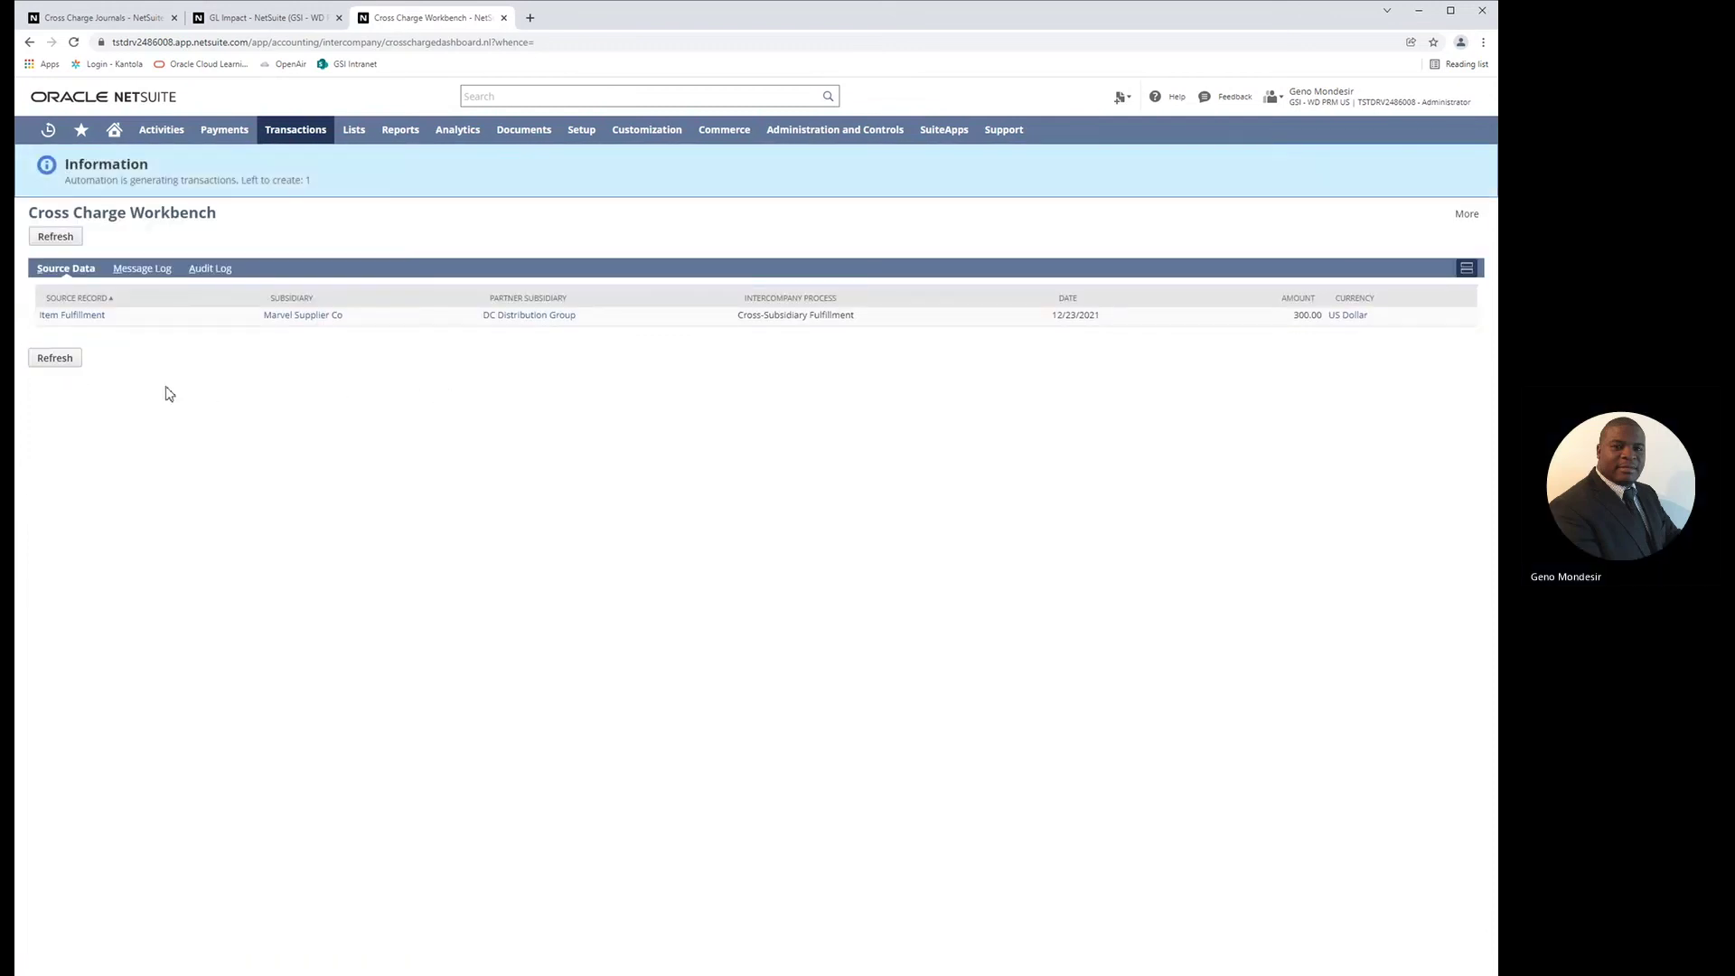
pyautogui.click(50, 360)
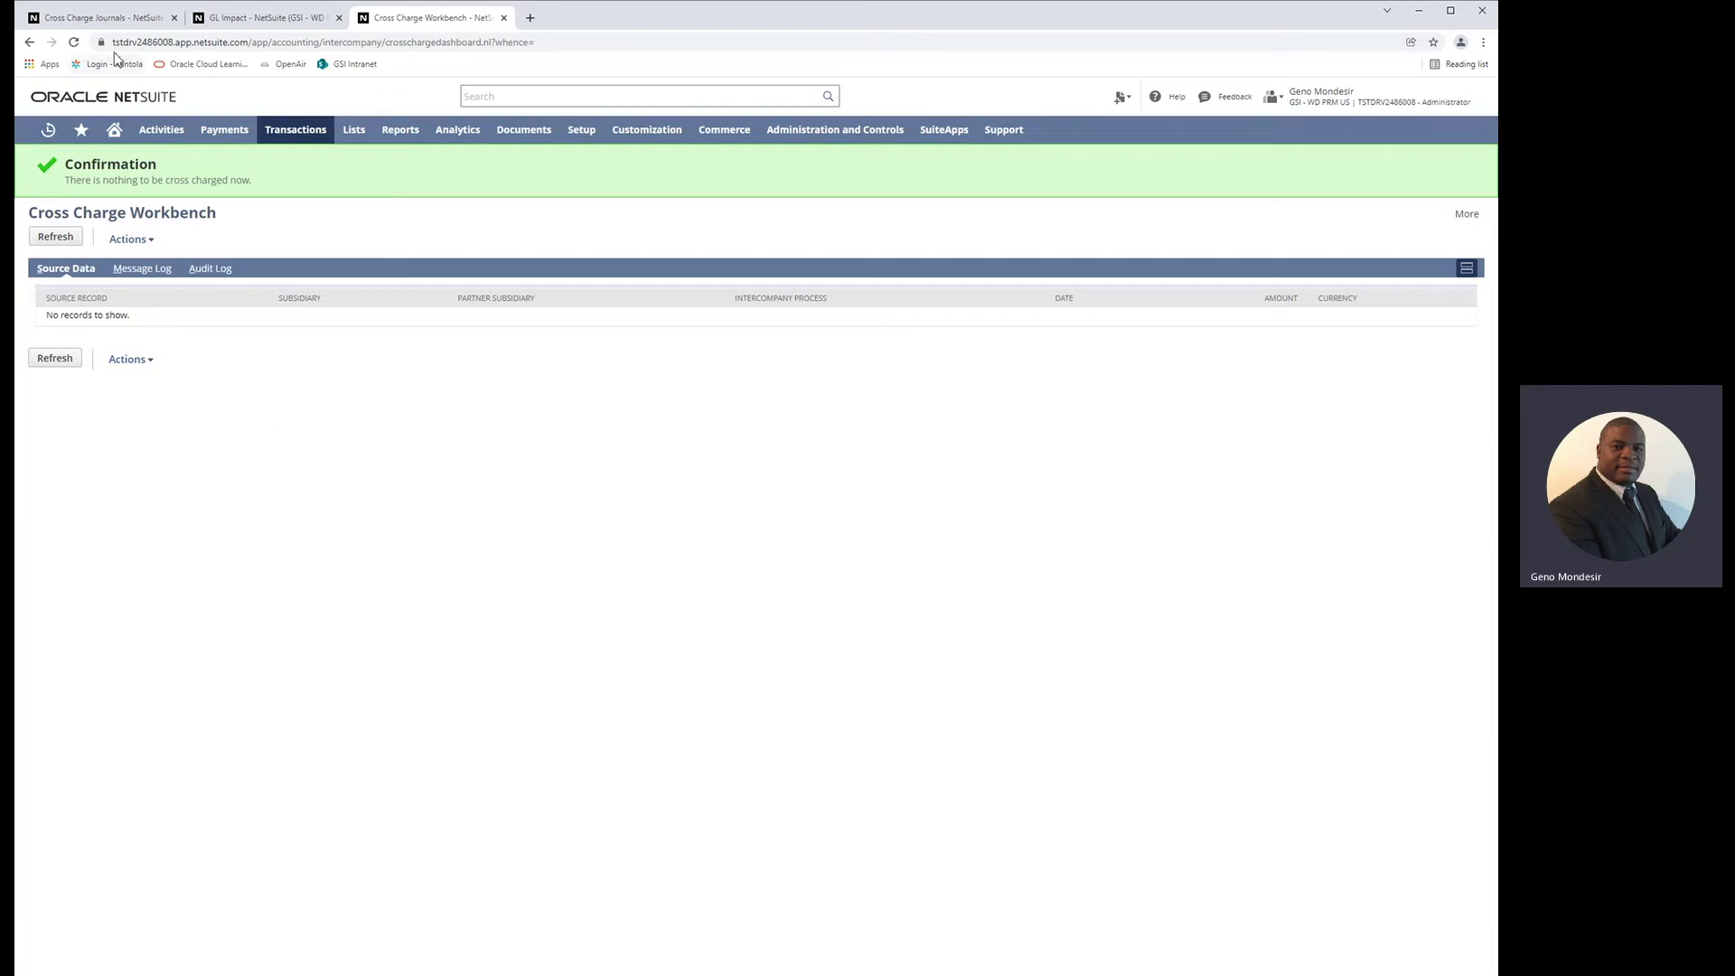
pyautogui.click(94, 18)
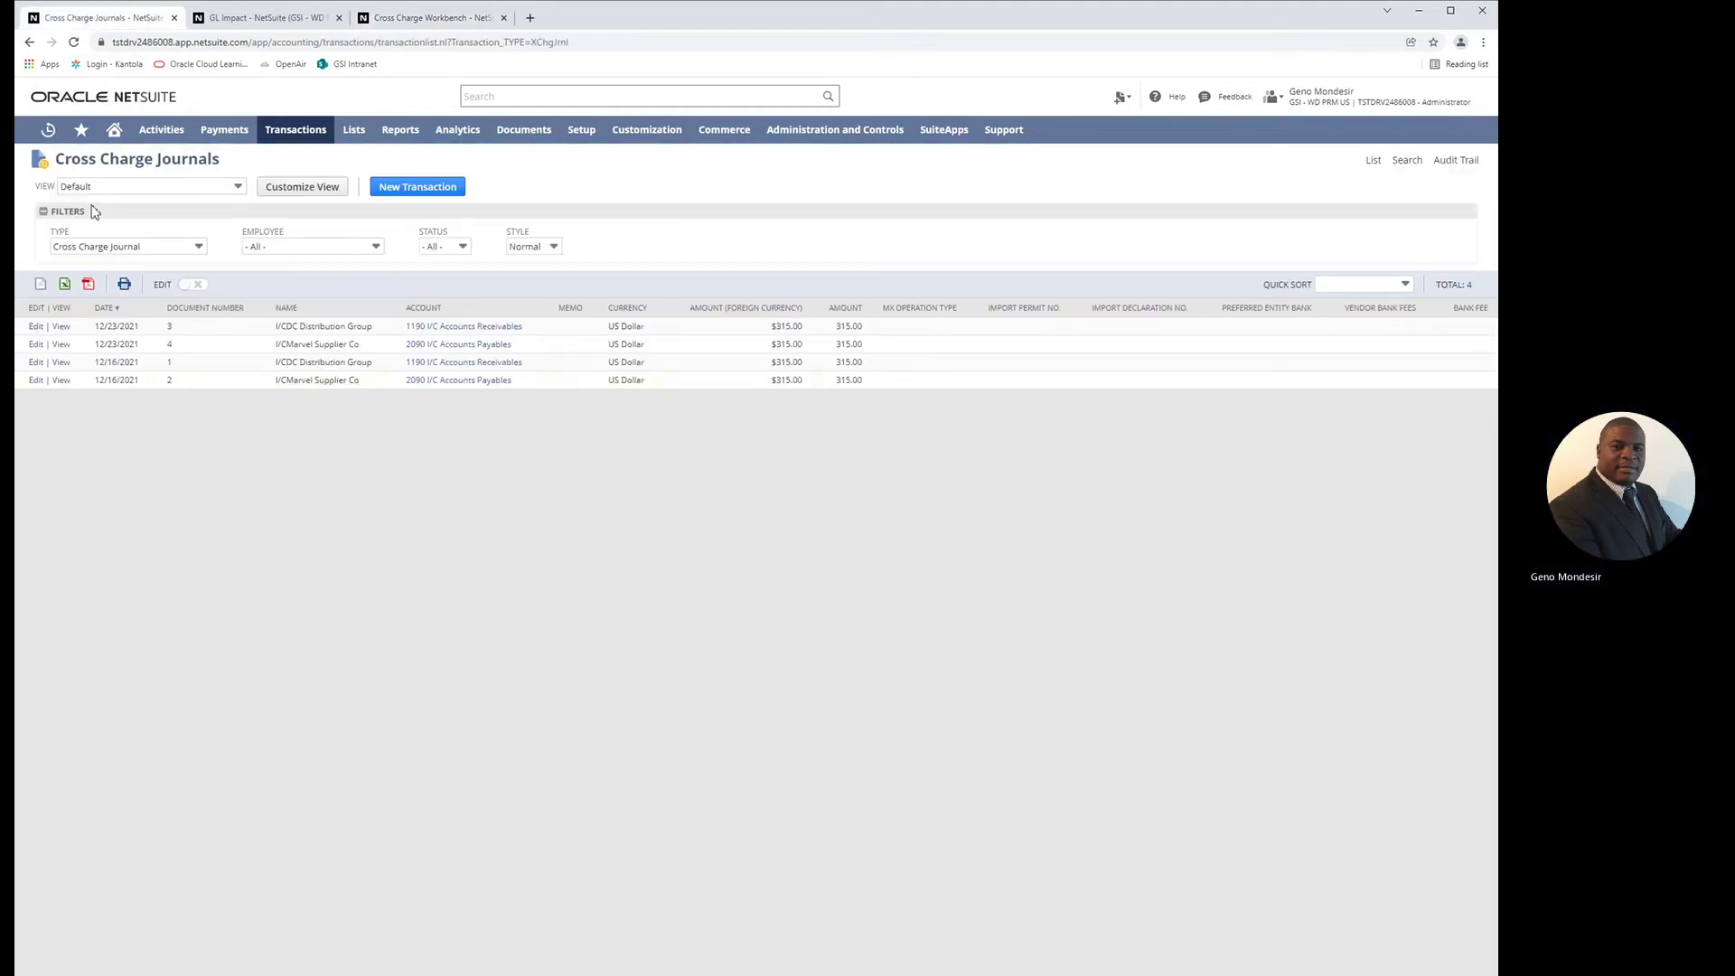
# Reload the cross charge journals list, open journals 5 and 6 in new tabs, and view #5
pyautogui.click(74, 42)
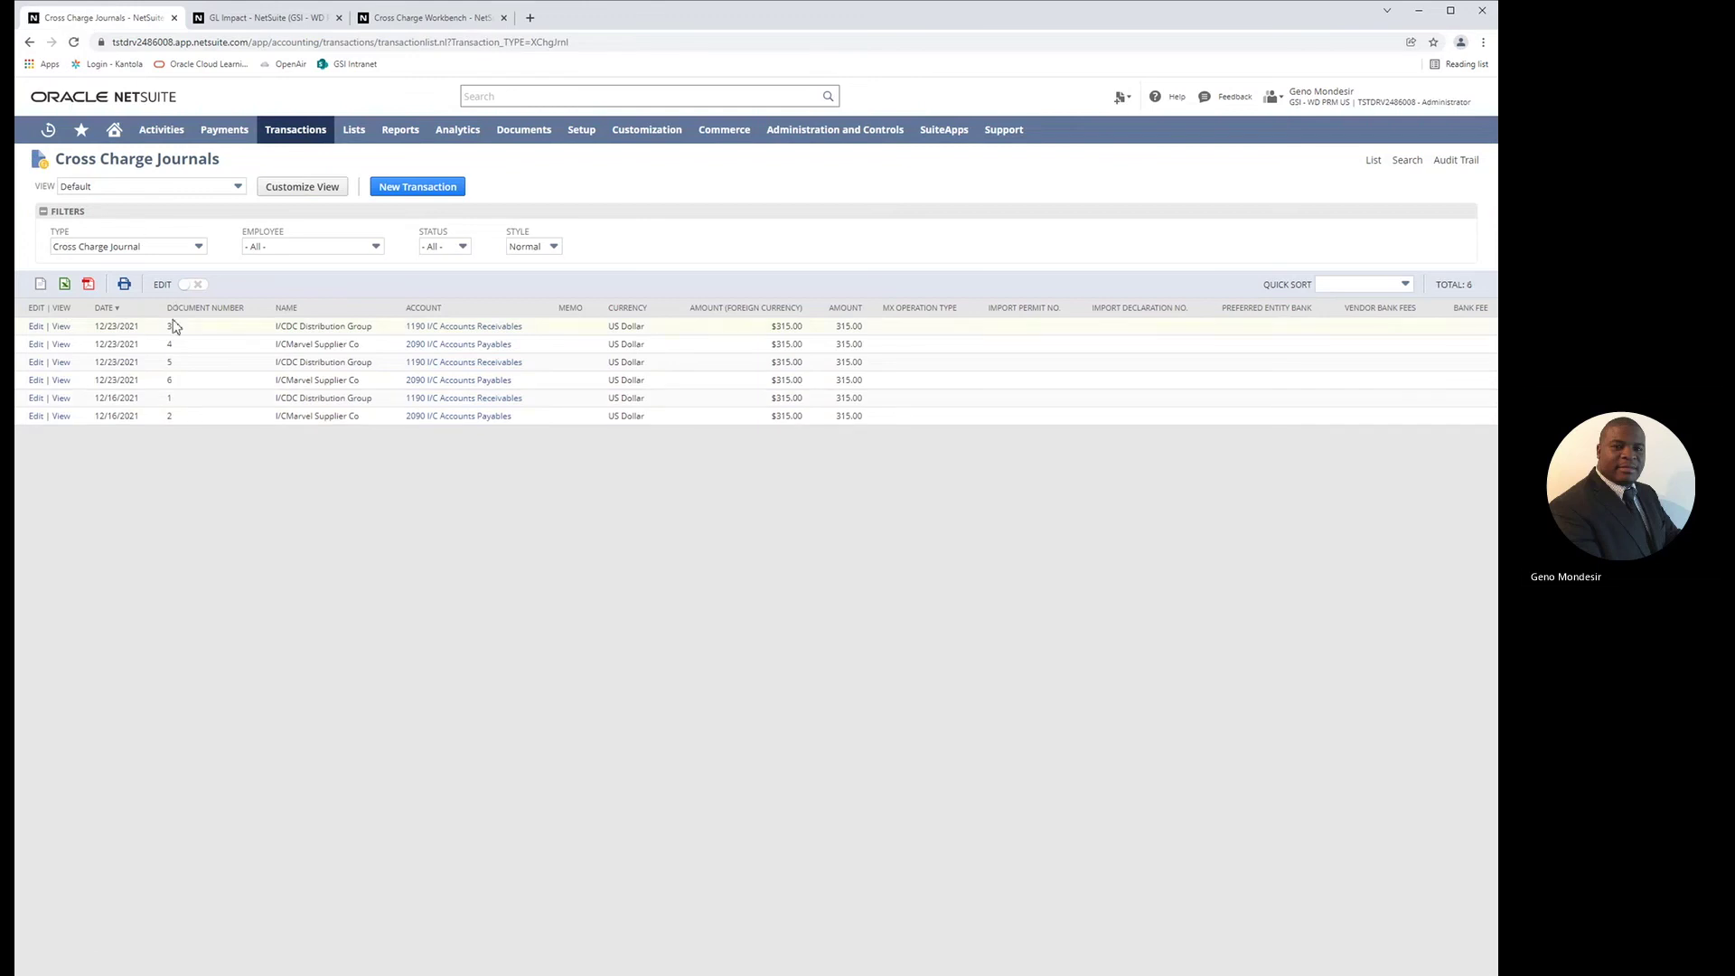
pyautogui.rightClick(63, 364)
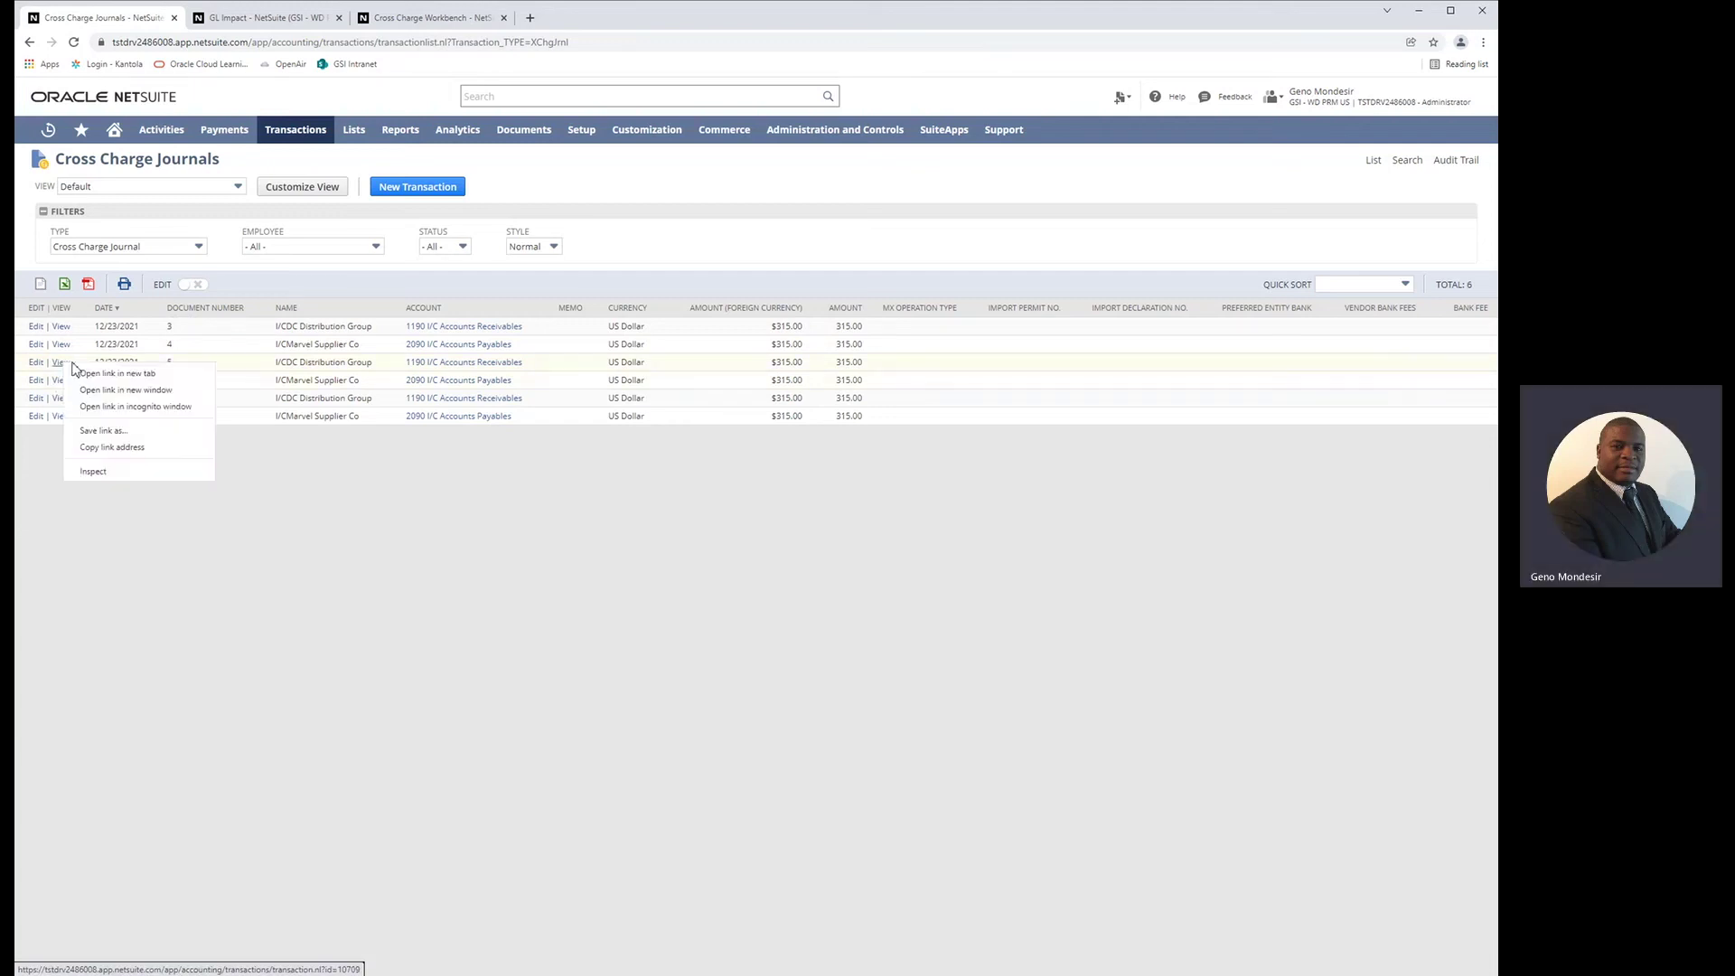
pyautogui.click(88, 377)
pyautogui.rightClick(60, 380)
pyautogui.click(90, 393)
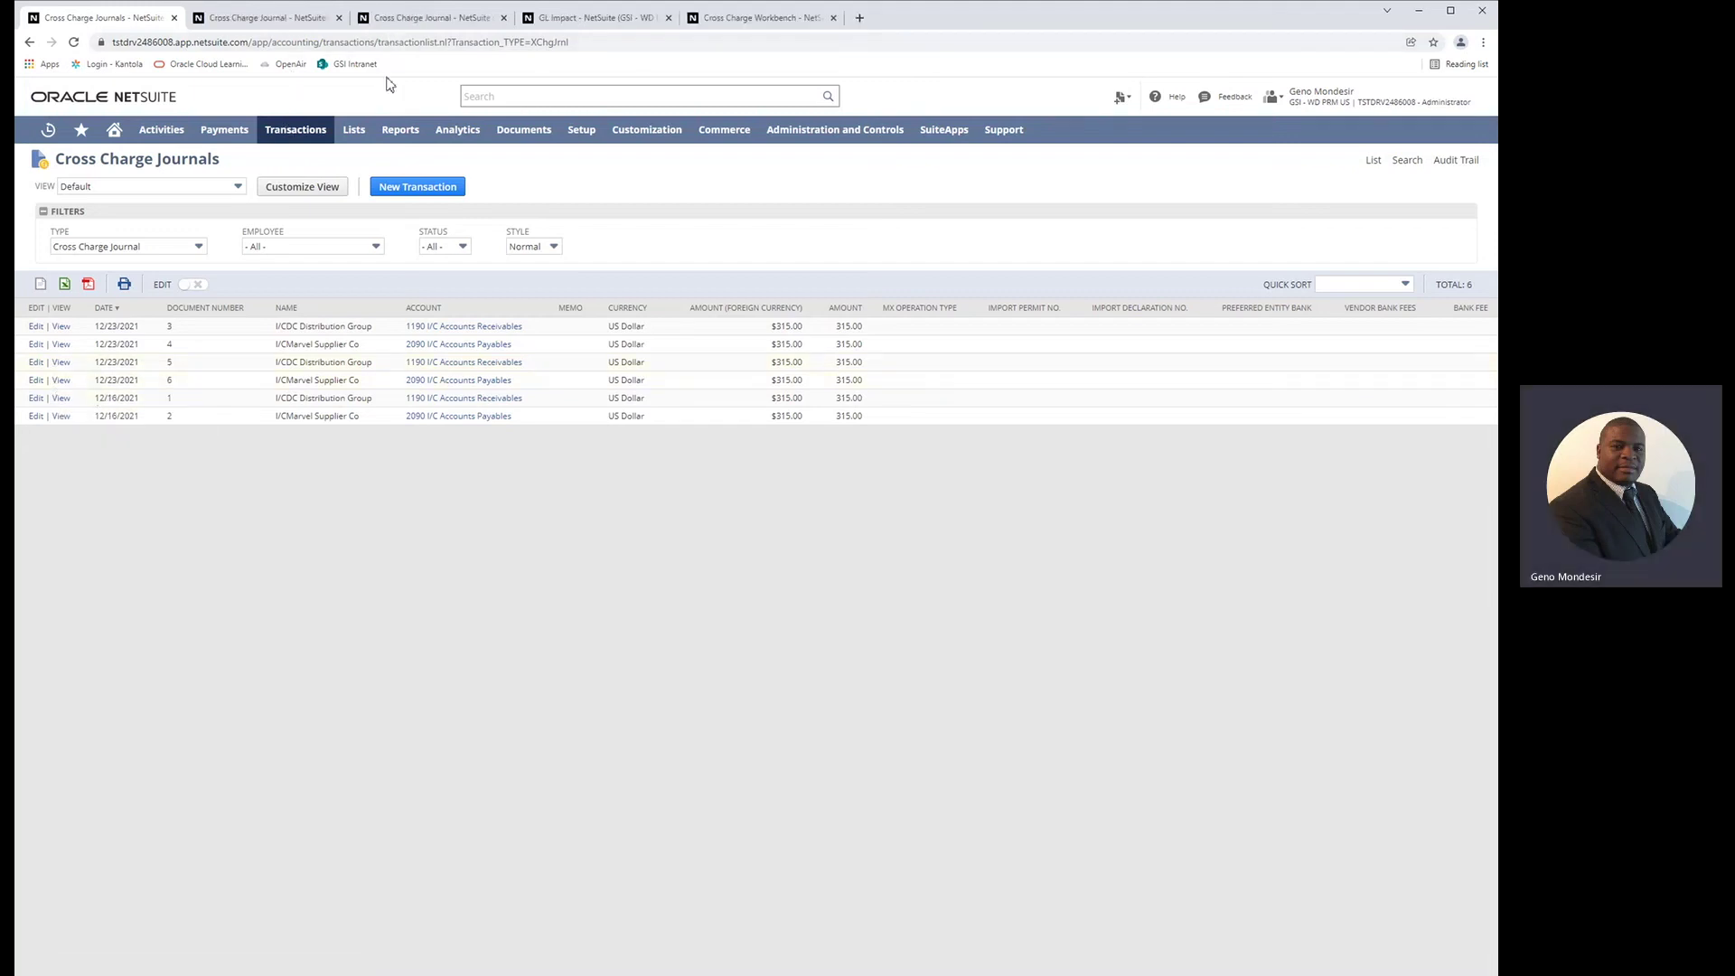
pyautogui.click(241, 20)
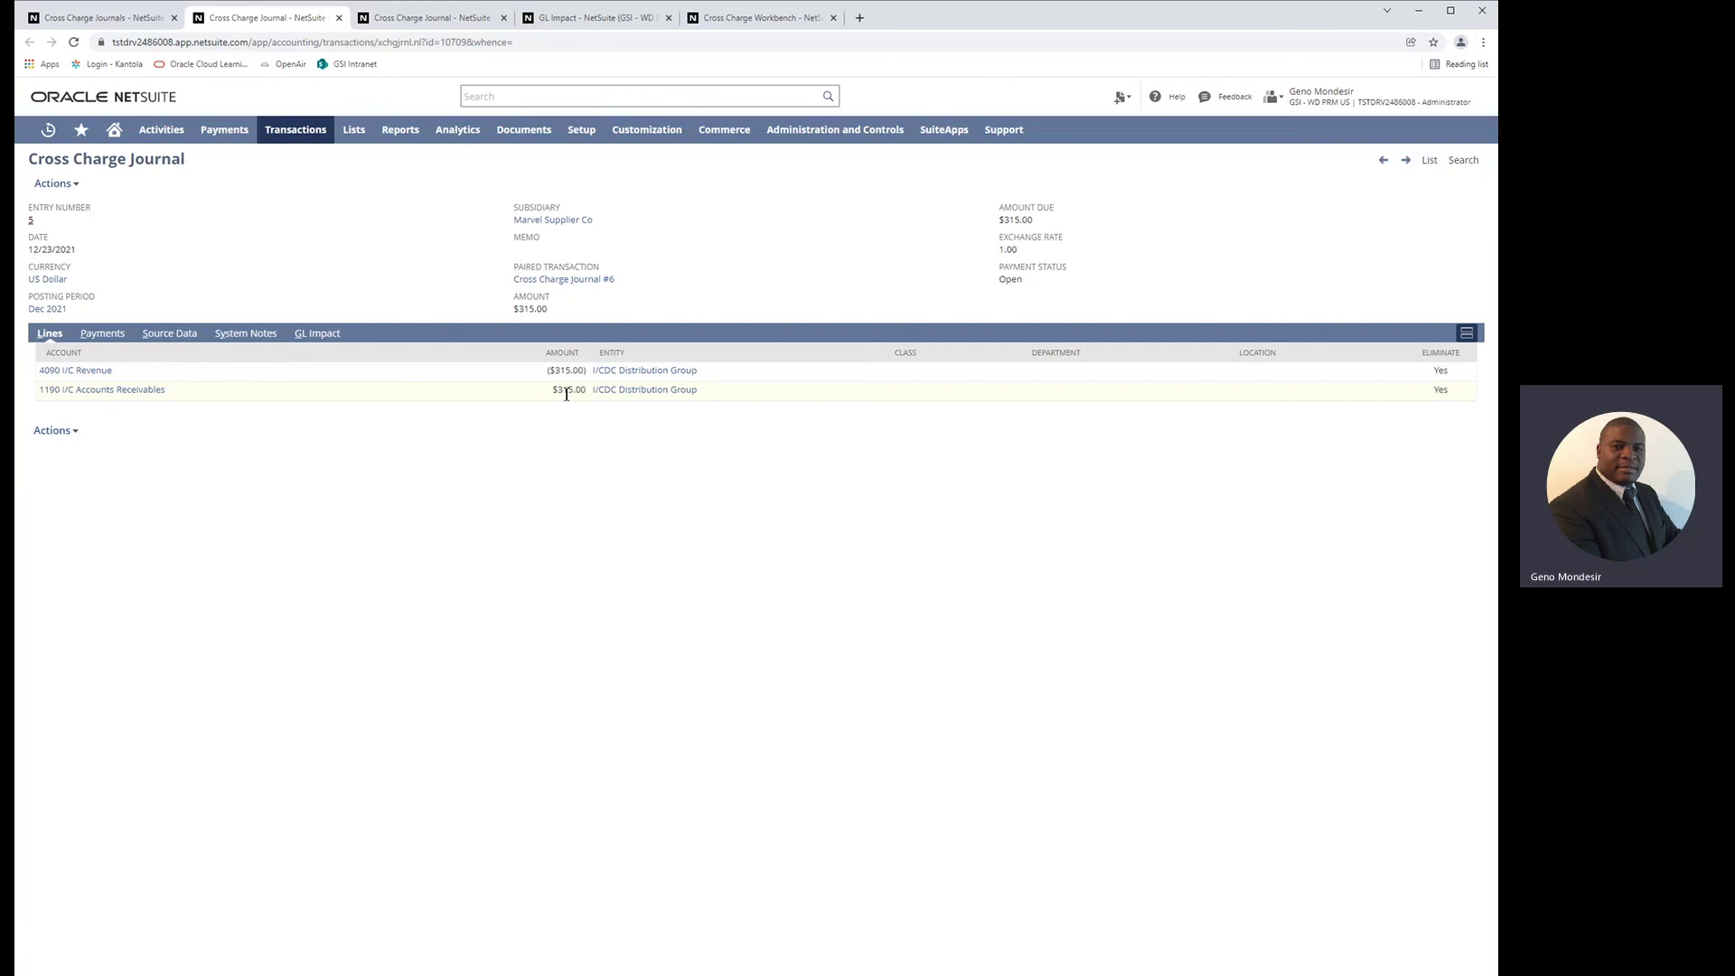
# View cross charge journal #6: $315.00 across 2090 I/C Accounts Payables and 6090 I/C Expense
pyautogui.click(420, 19)
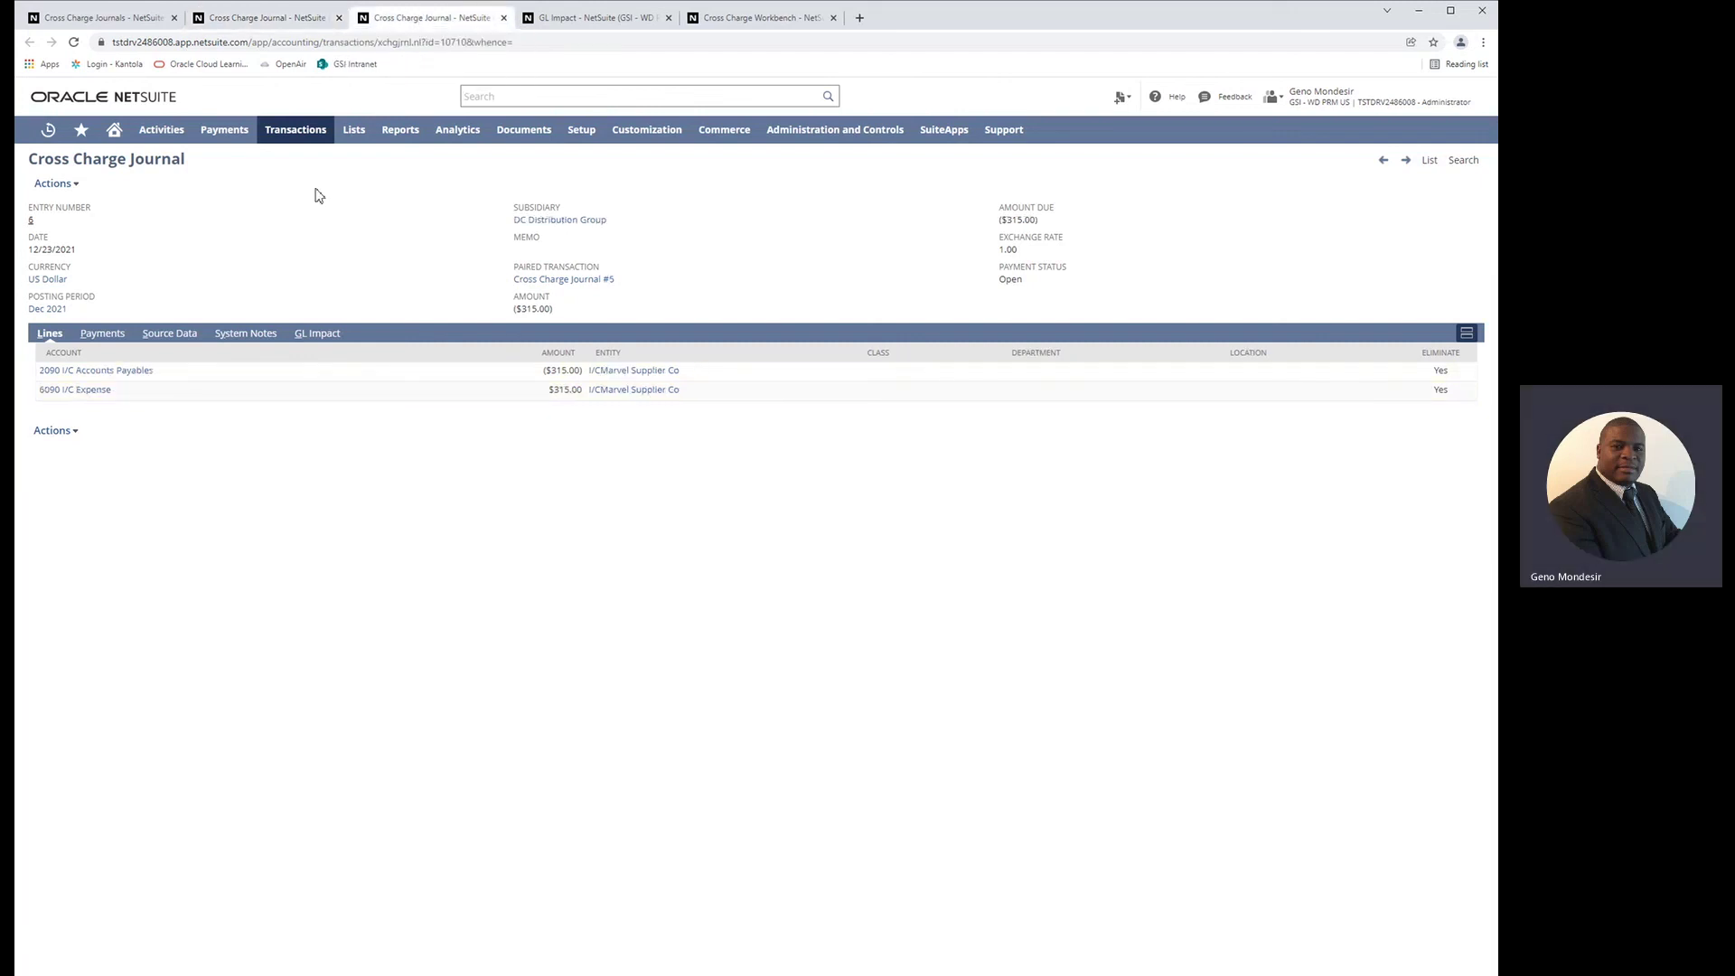